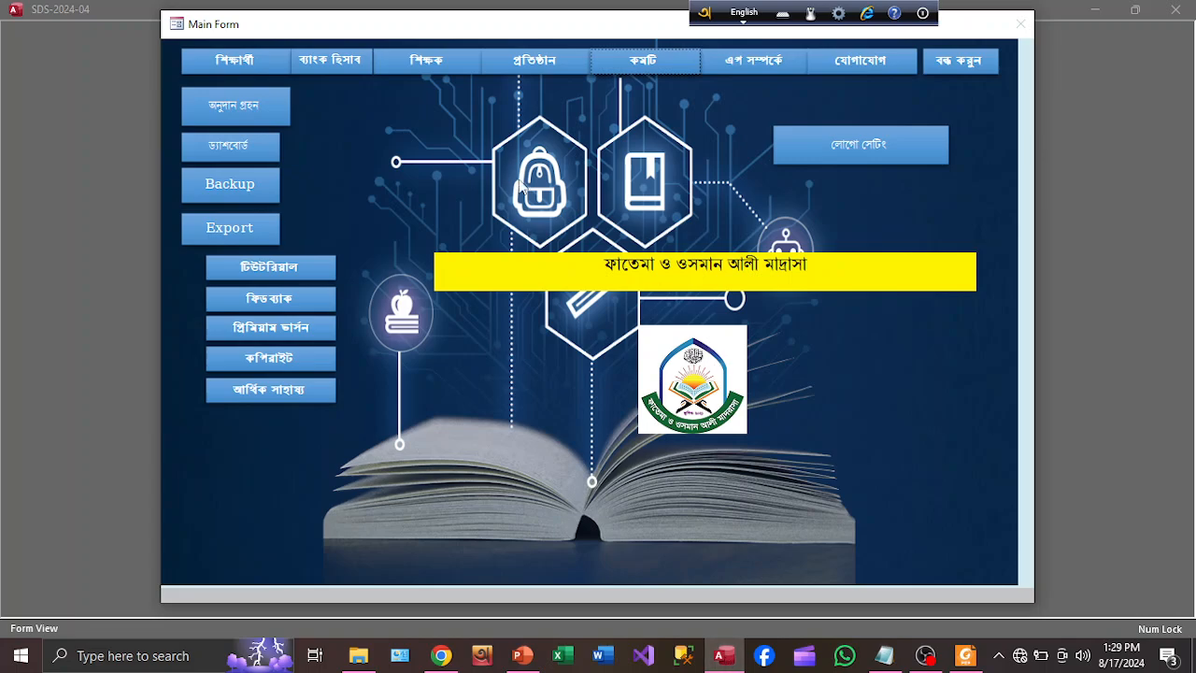
Open শিক্ষার্থী, glance at ভর্তি ফরম, go back, and open ট্রান্সফার সনদ
click(245, 71)
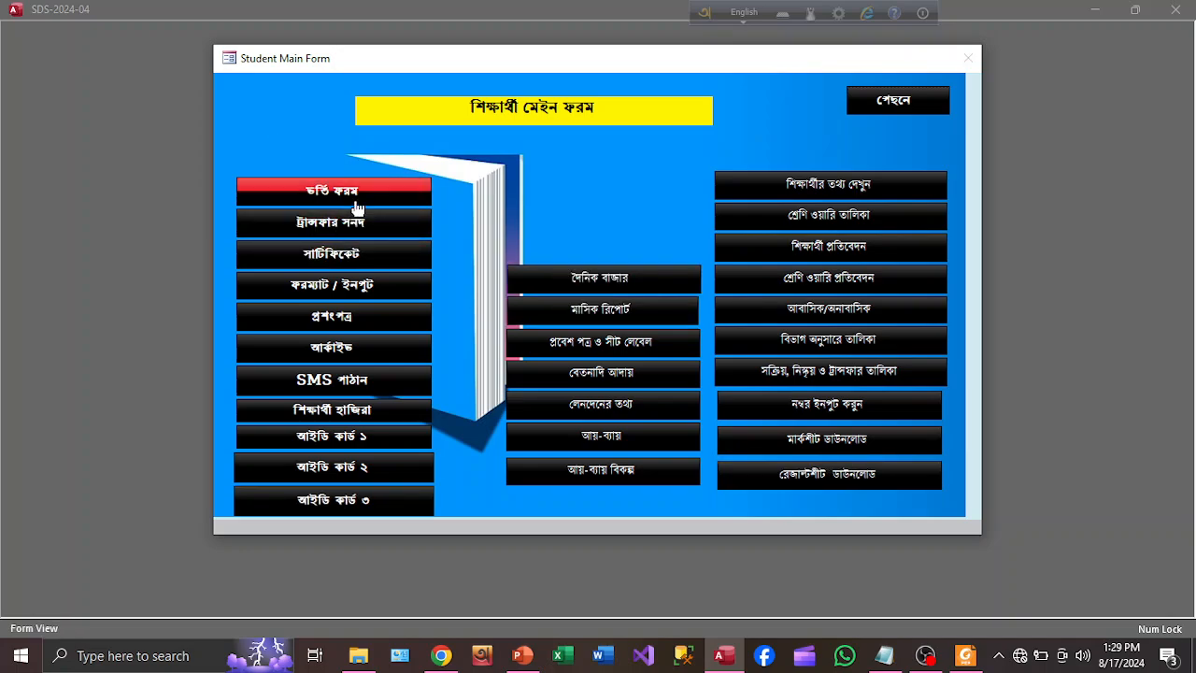
click(353, 191)
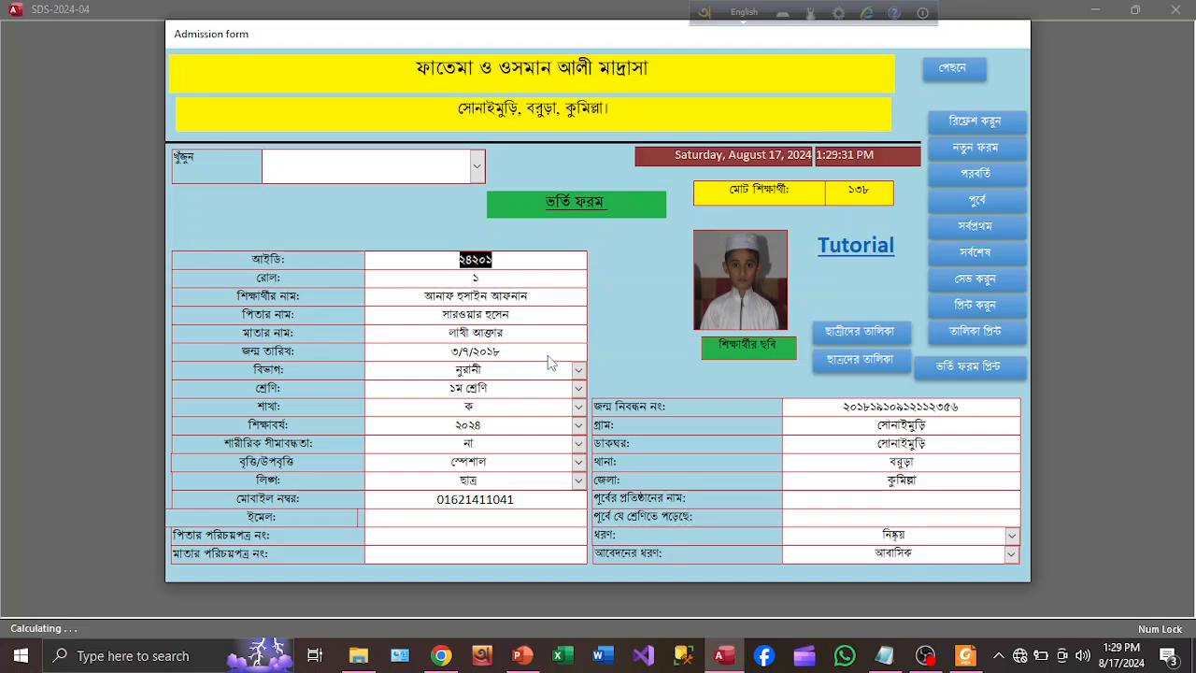
click(958, 71)
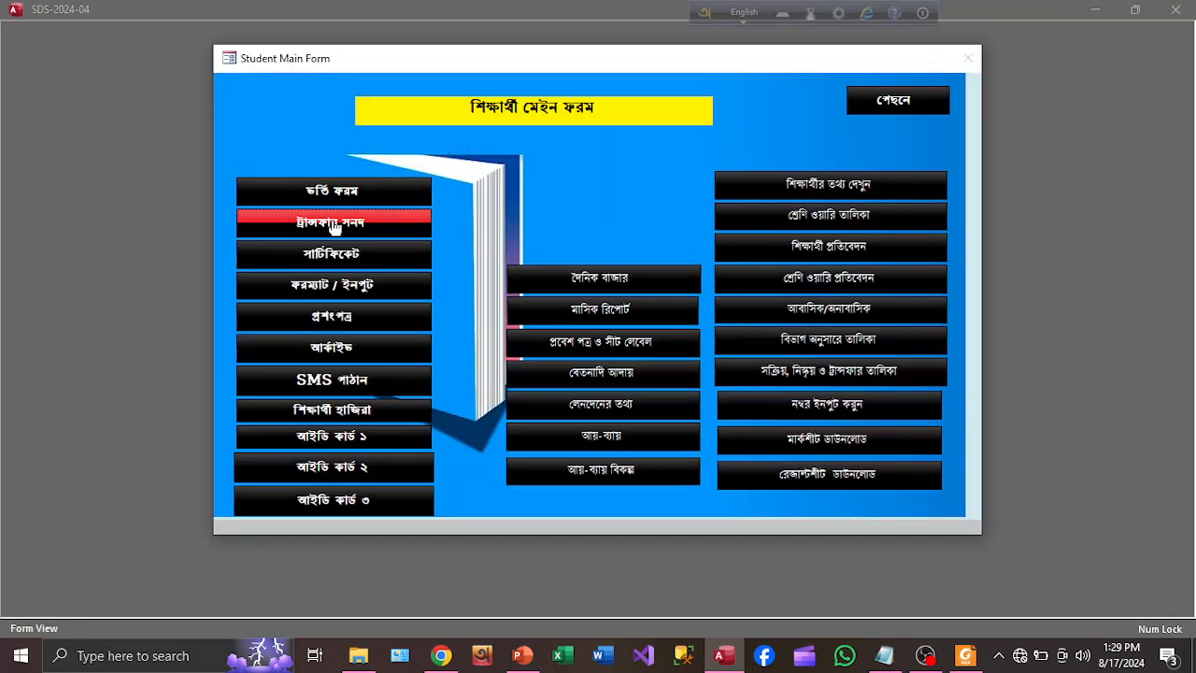
click(333, 224)
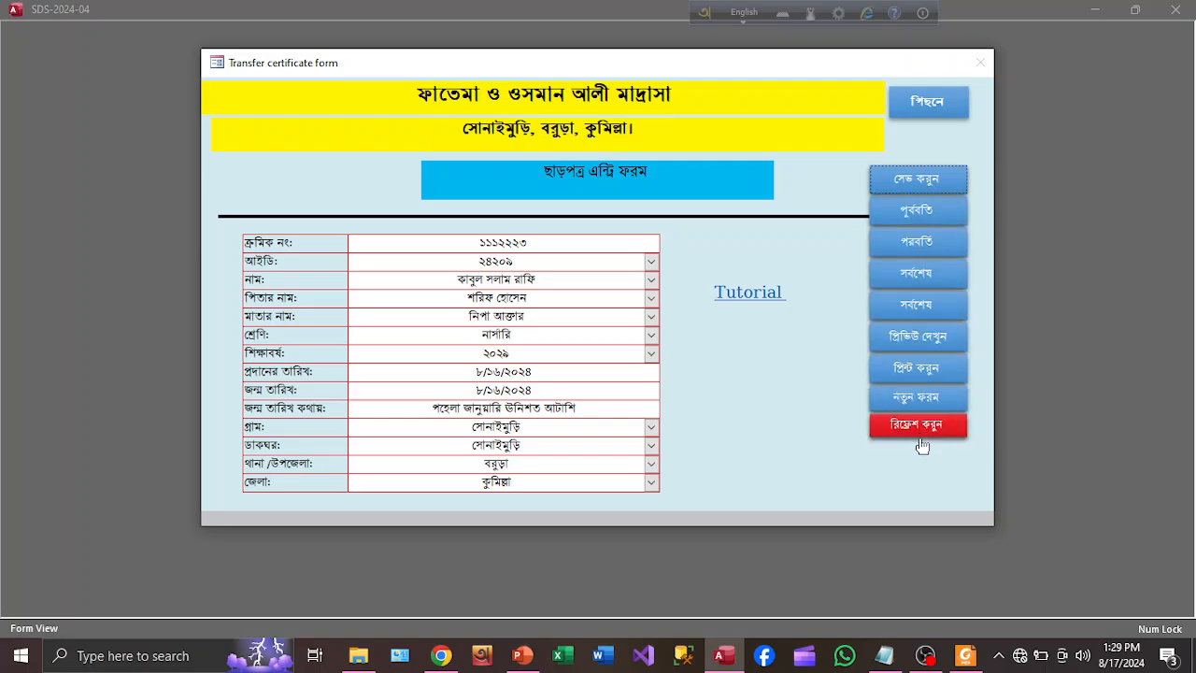
Start a new certificate record with serial number ৫৫৬৬৬৪৪ and enter the student's ID
click(916, 397)
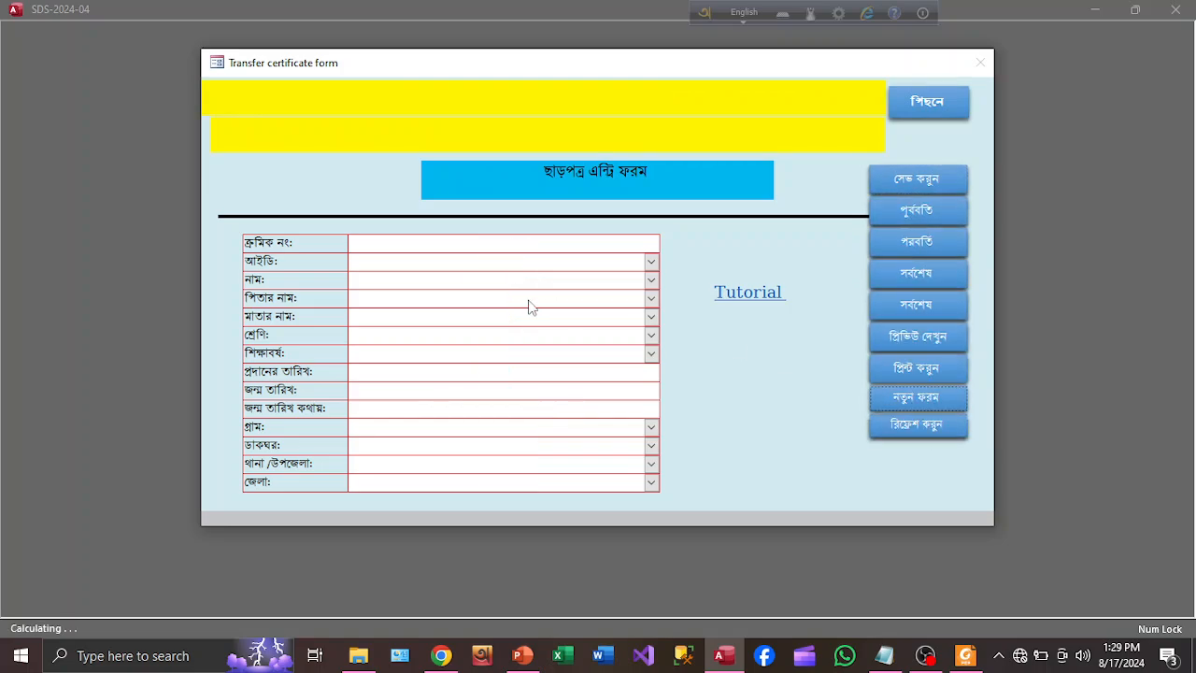
click(470, 245)
text(৫৫)
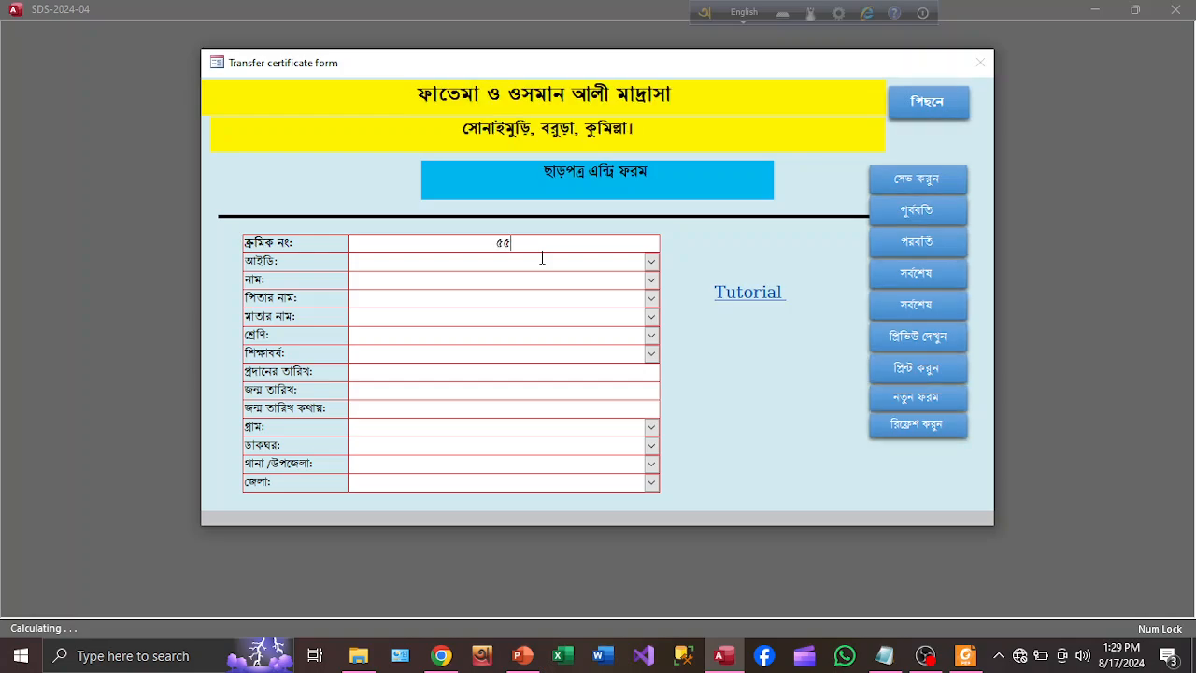
text(৬৬৬৪৪)
click(523, 261)
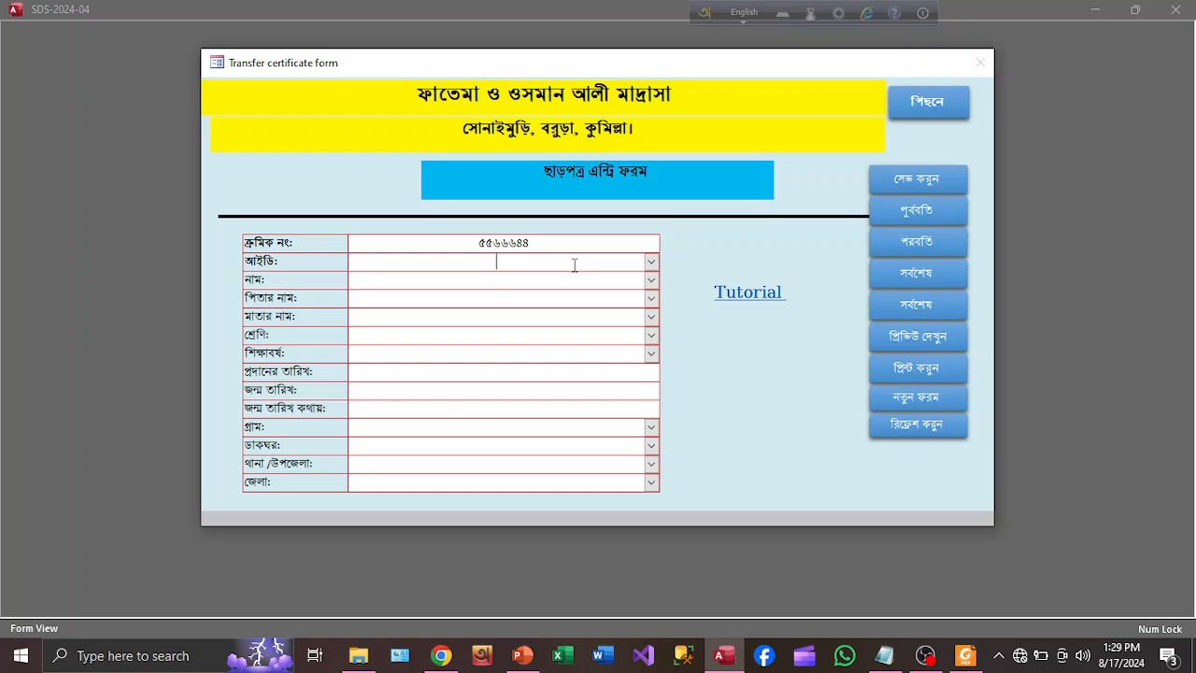
text(২৪১০১)
click(651, 262)
text(১০৬)
click(522, 279)
Switch input to Bangla and fill the name field from the list, then retype the student's name
click(744, 11)
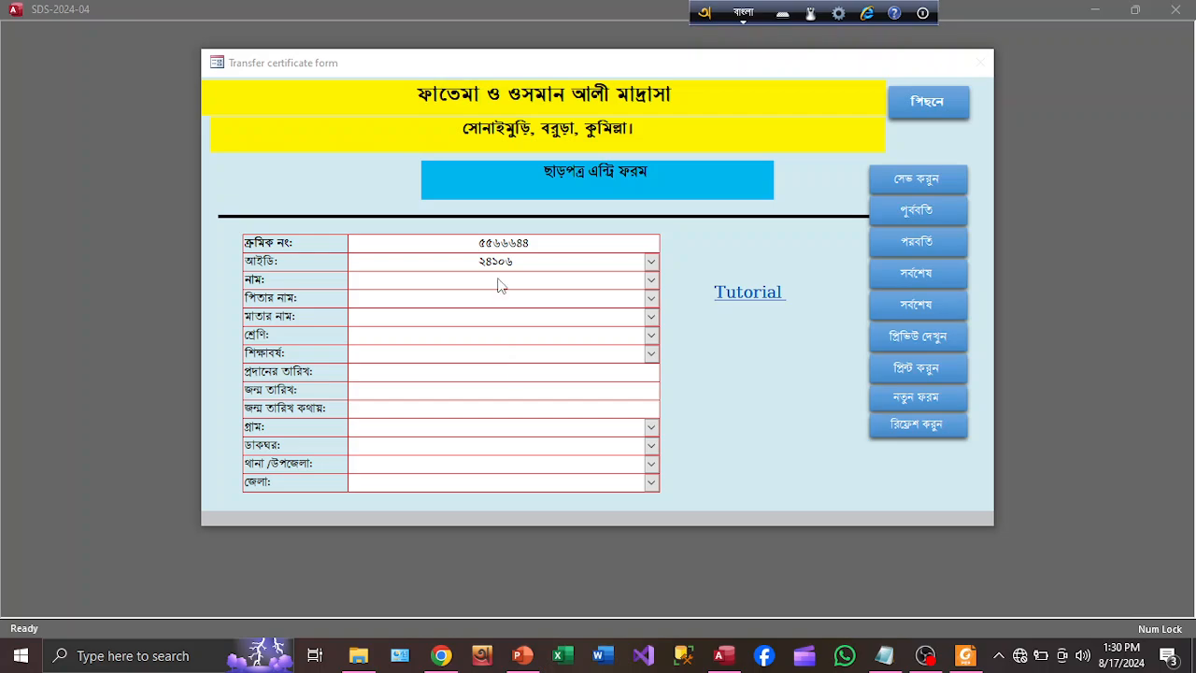
text(a)
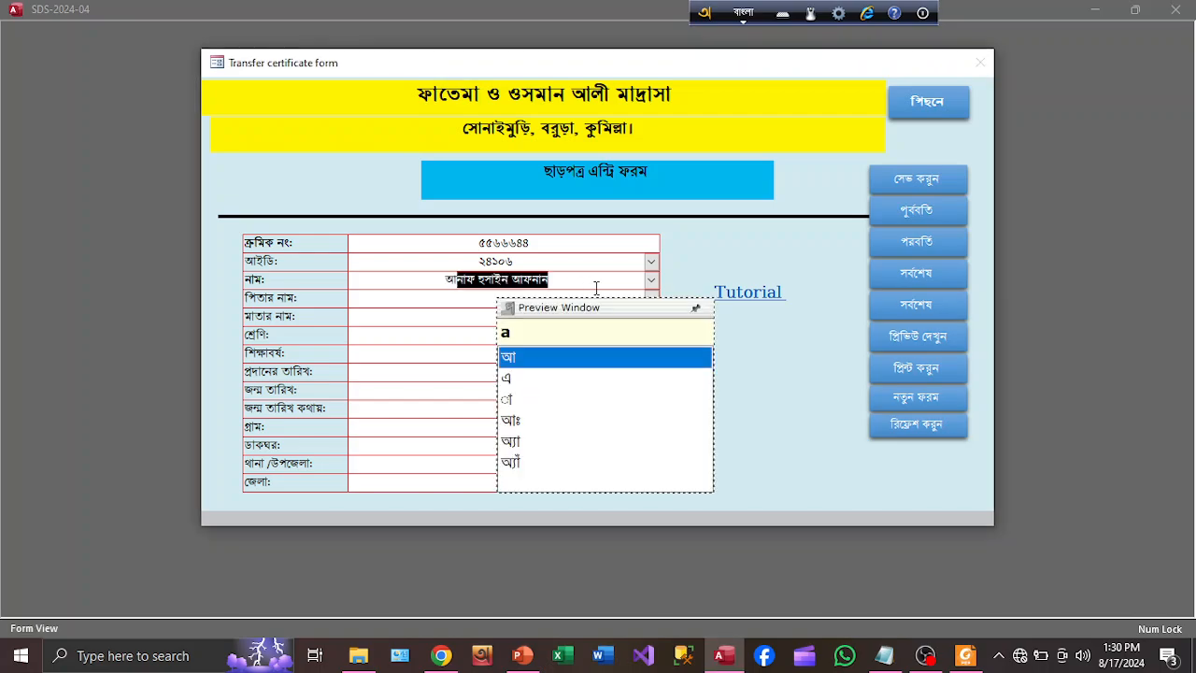
click(651, 281)
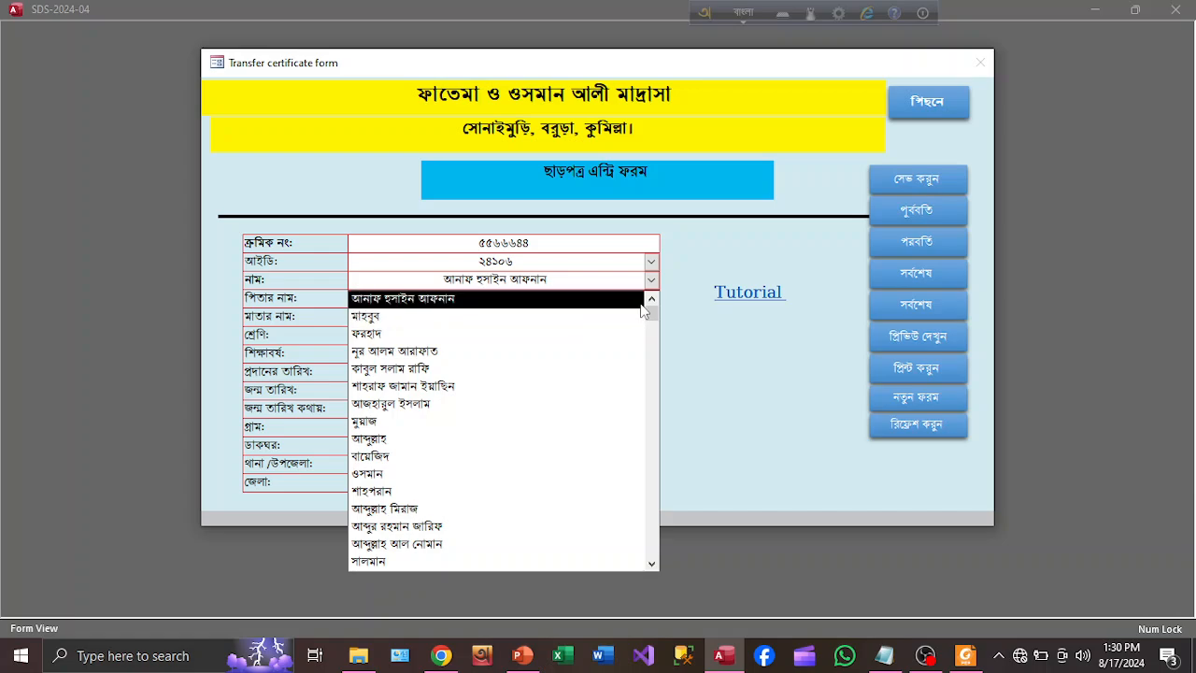
drag(650, 314, 652, 454)
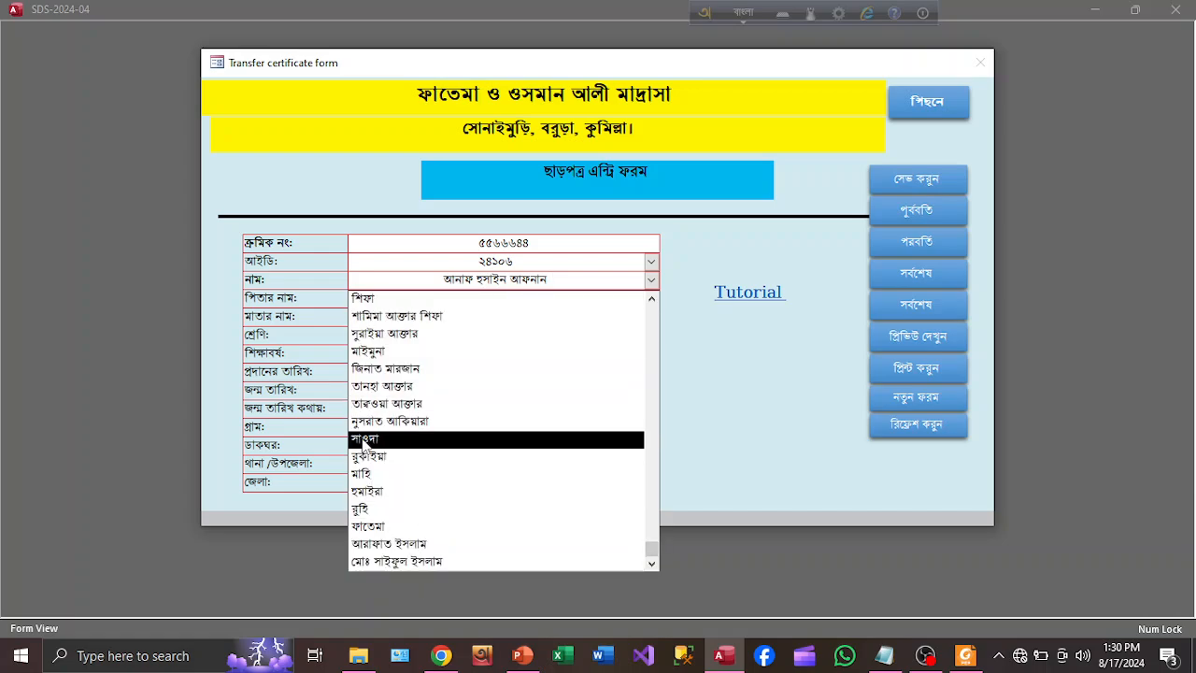
click(383, 421)
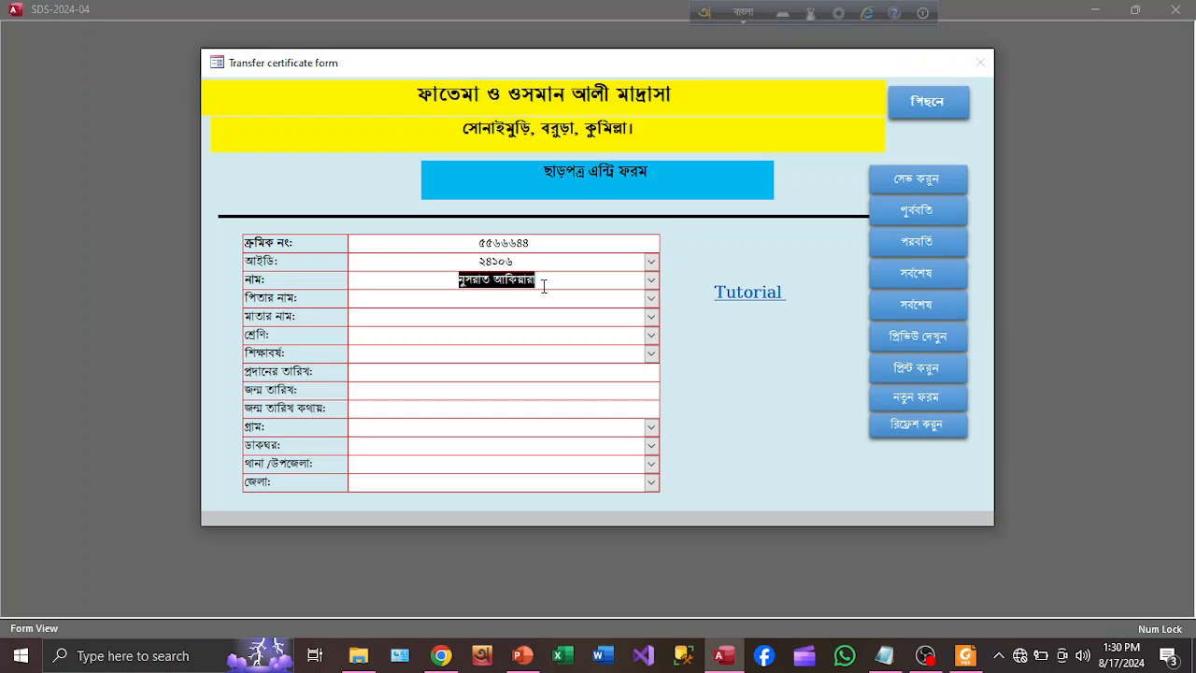
click(575, 284)
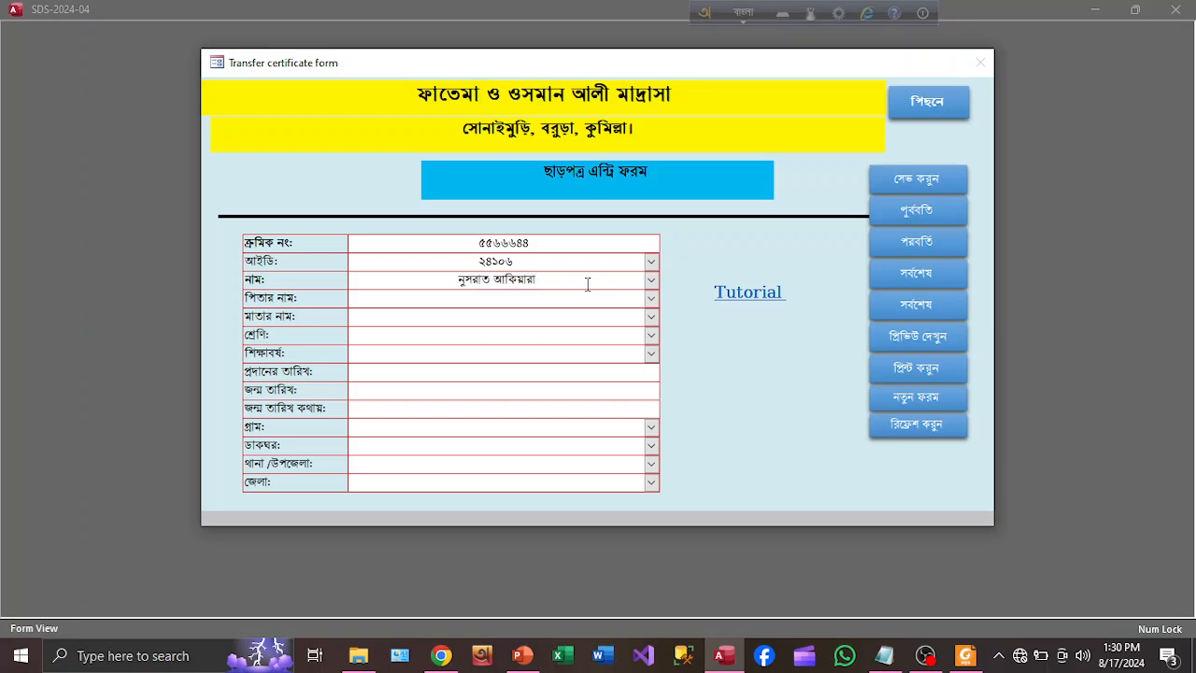
drag(588, 284, 401, 283)
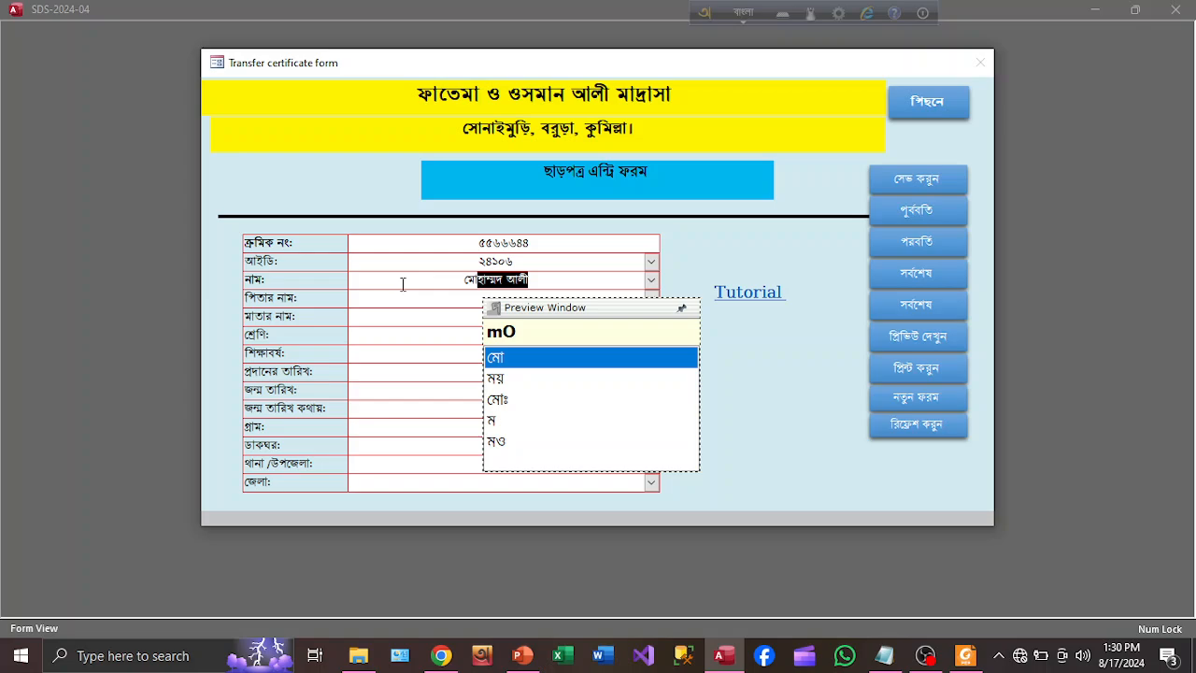
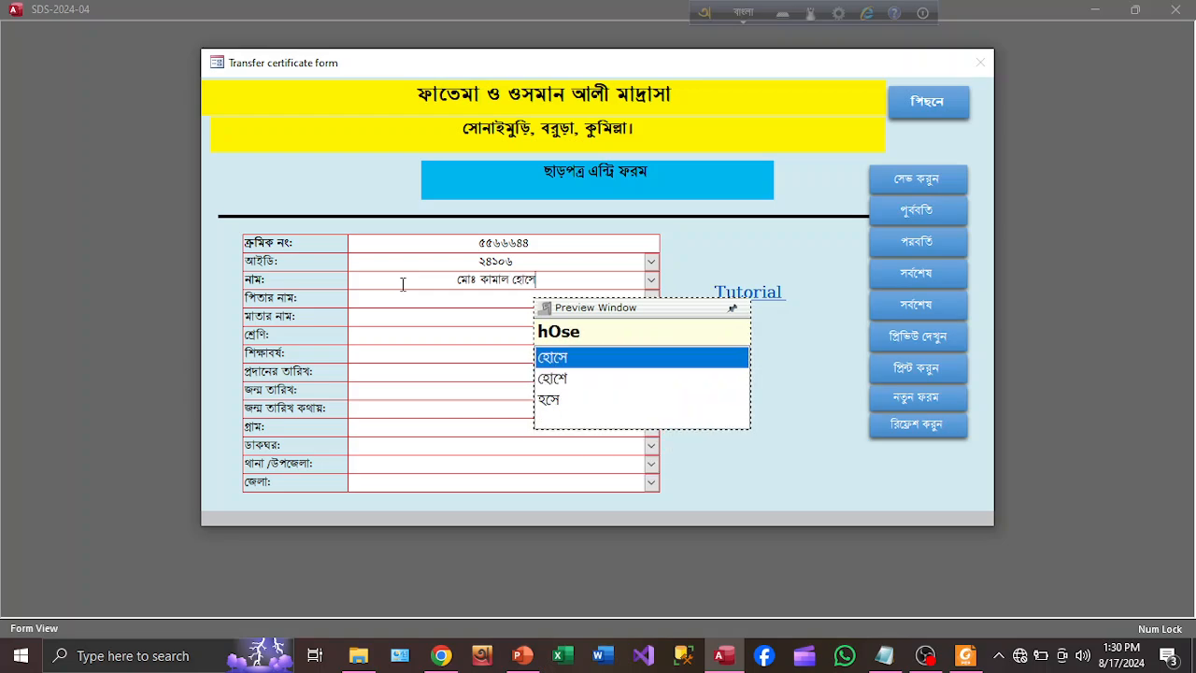
Replace the name with another student from the names list and begin the father's name
click(651, 285)
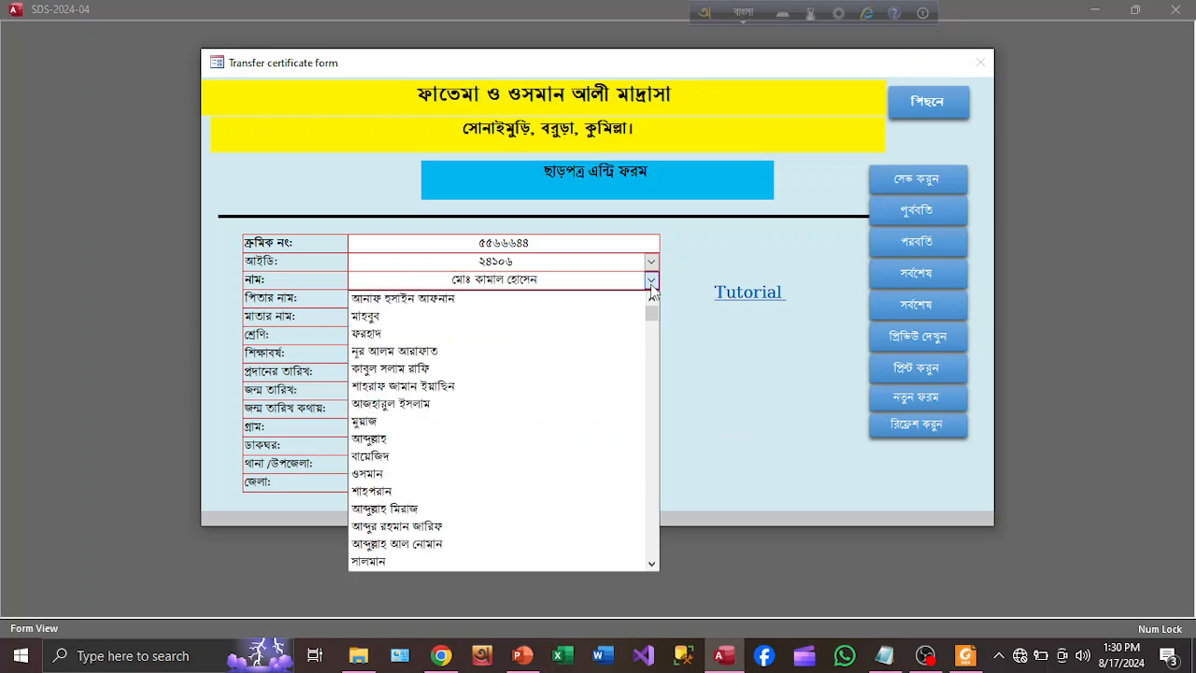
click(387, 482)
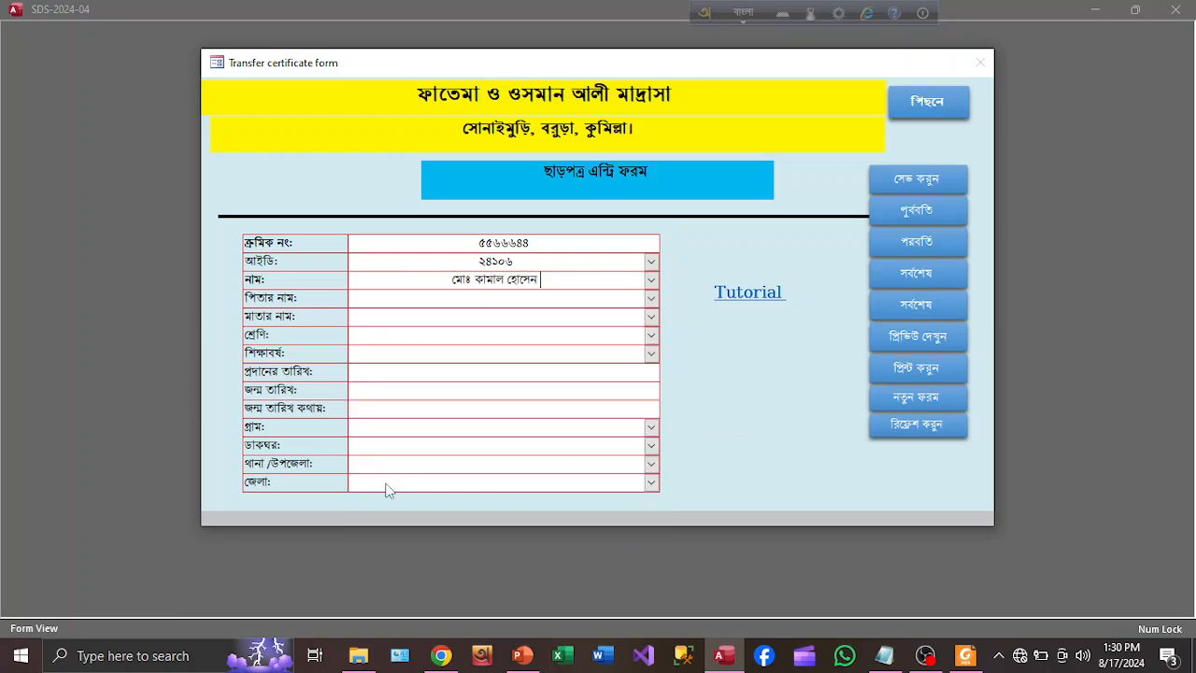
click(522, 302)
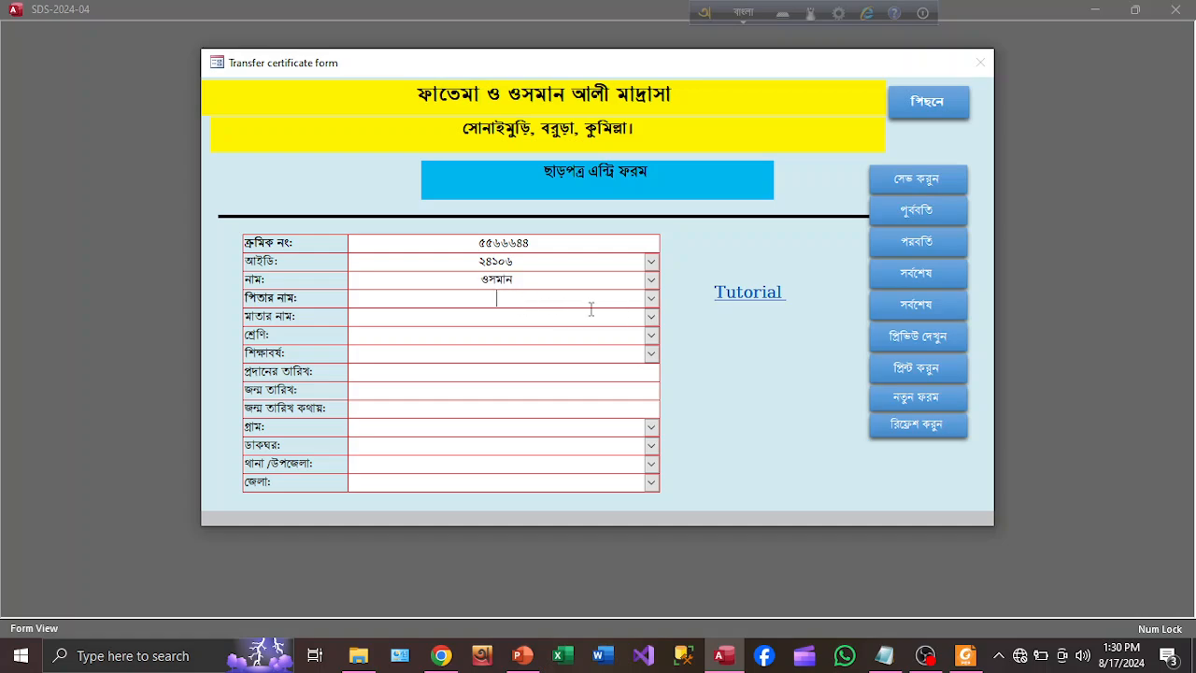
text(m)
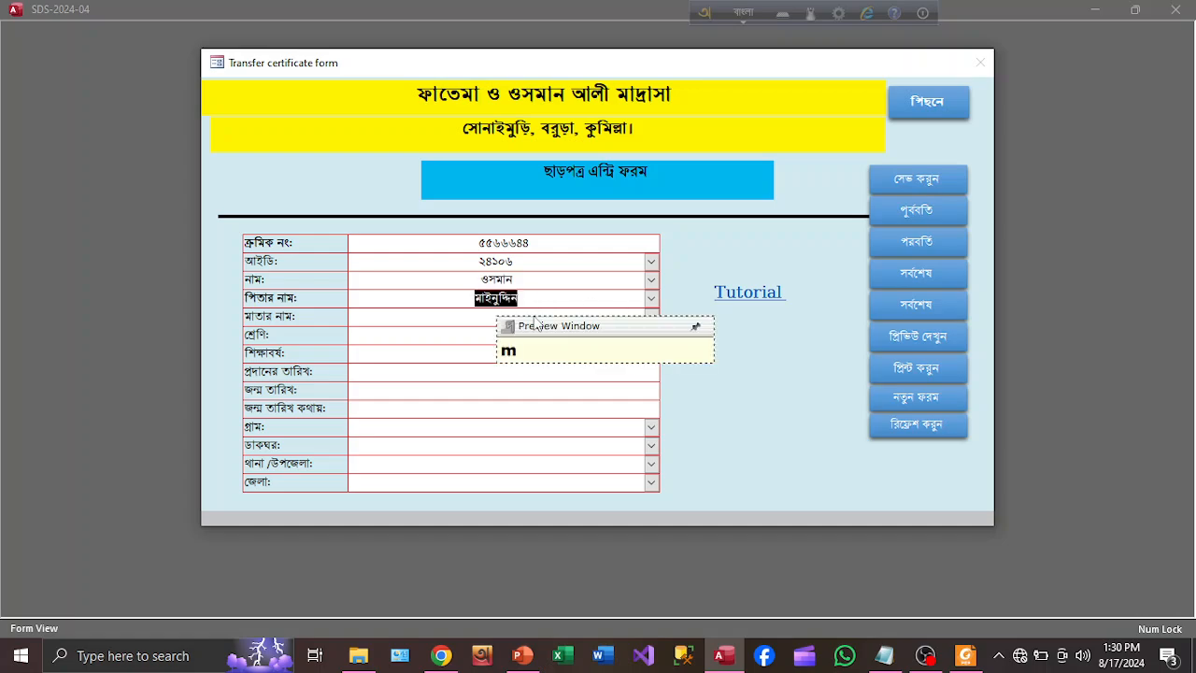
Choose the father's and mother's names from their dropdown lists
click(651, 300)
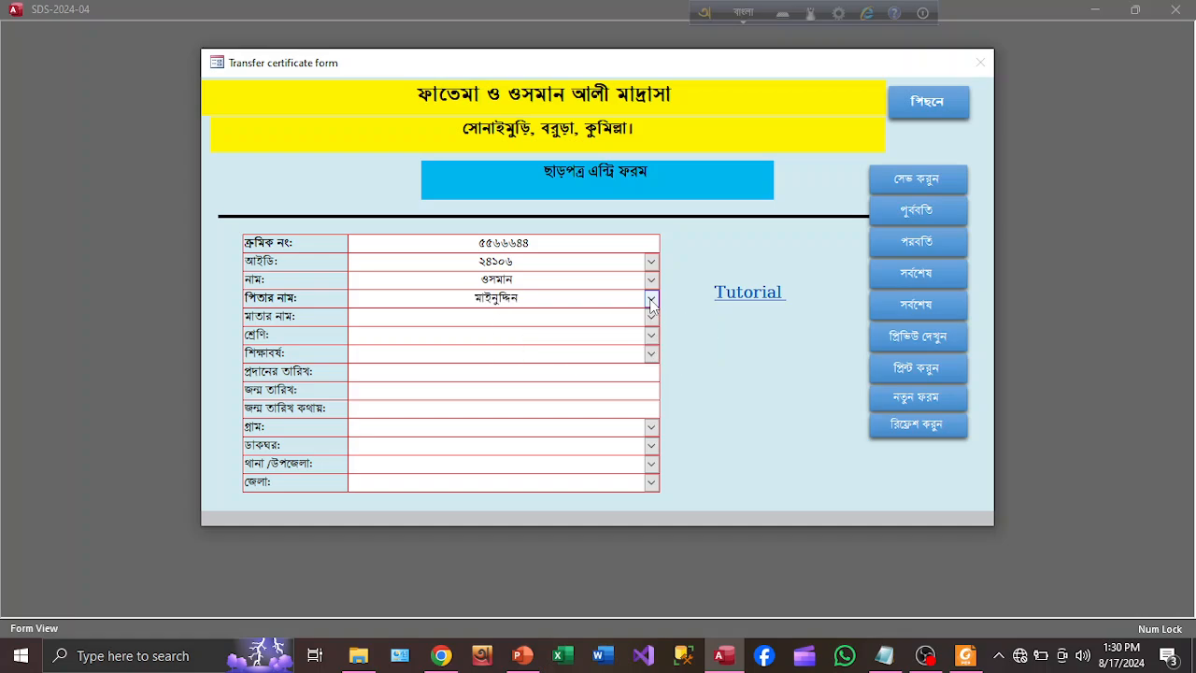
click(651, 300)
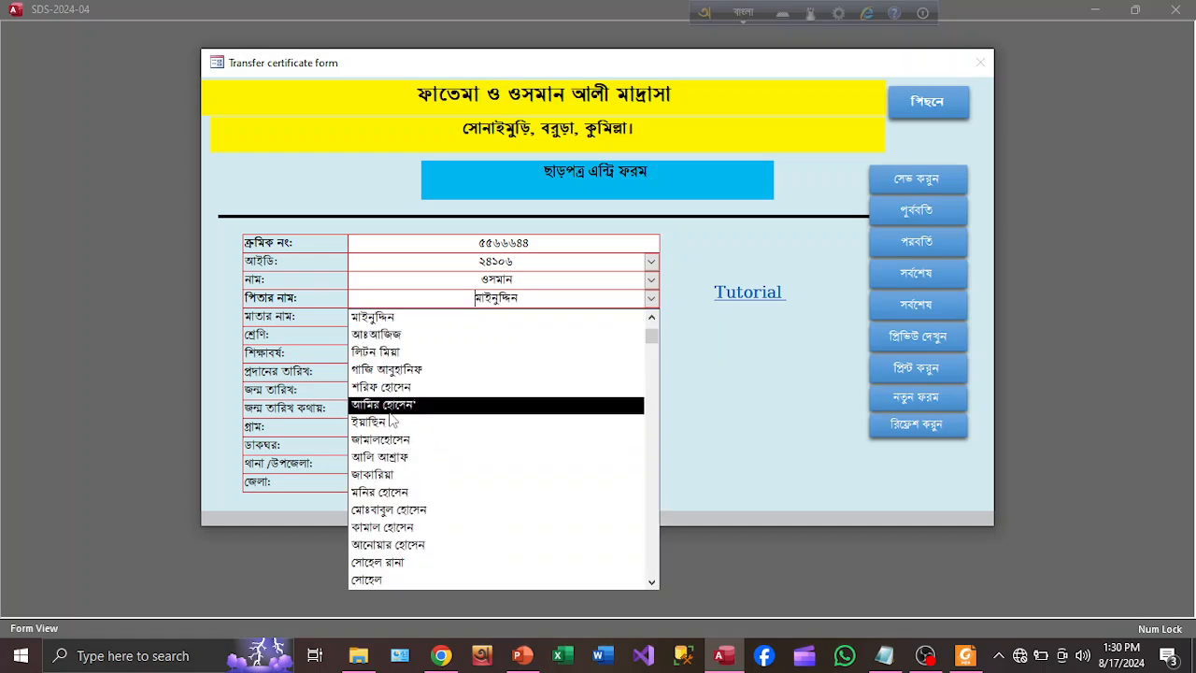
click(392, 407)
click(499, 319)
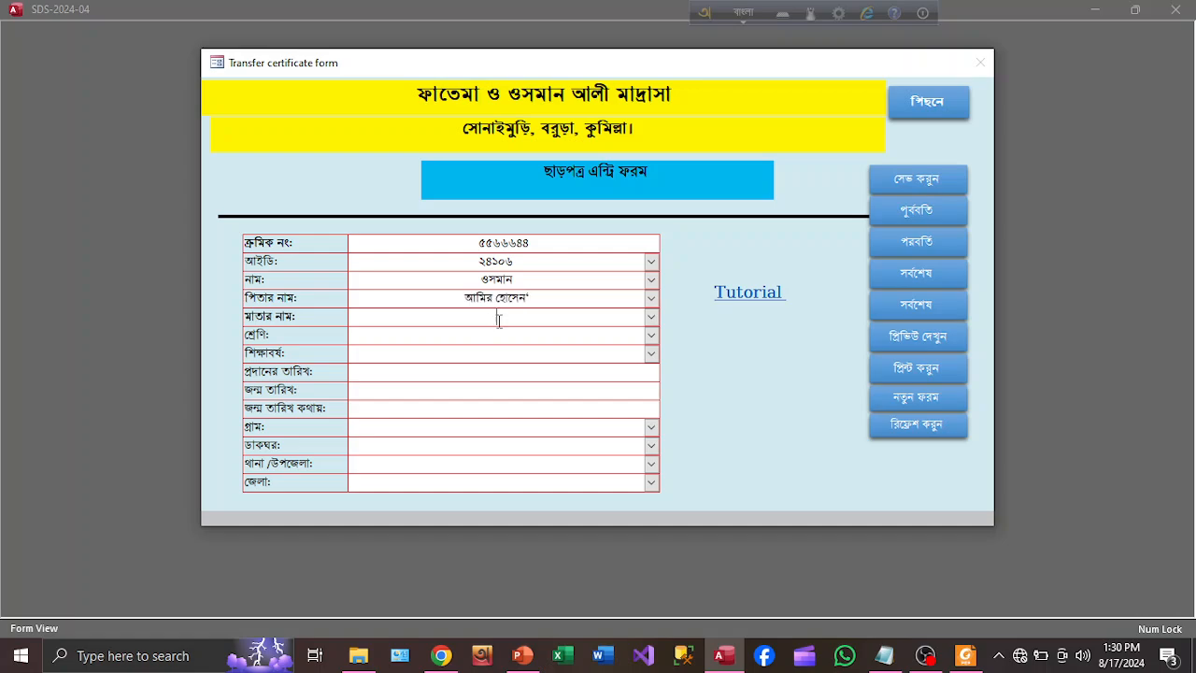
click(651, 317)
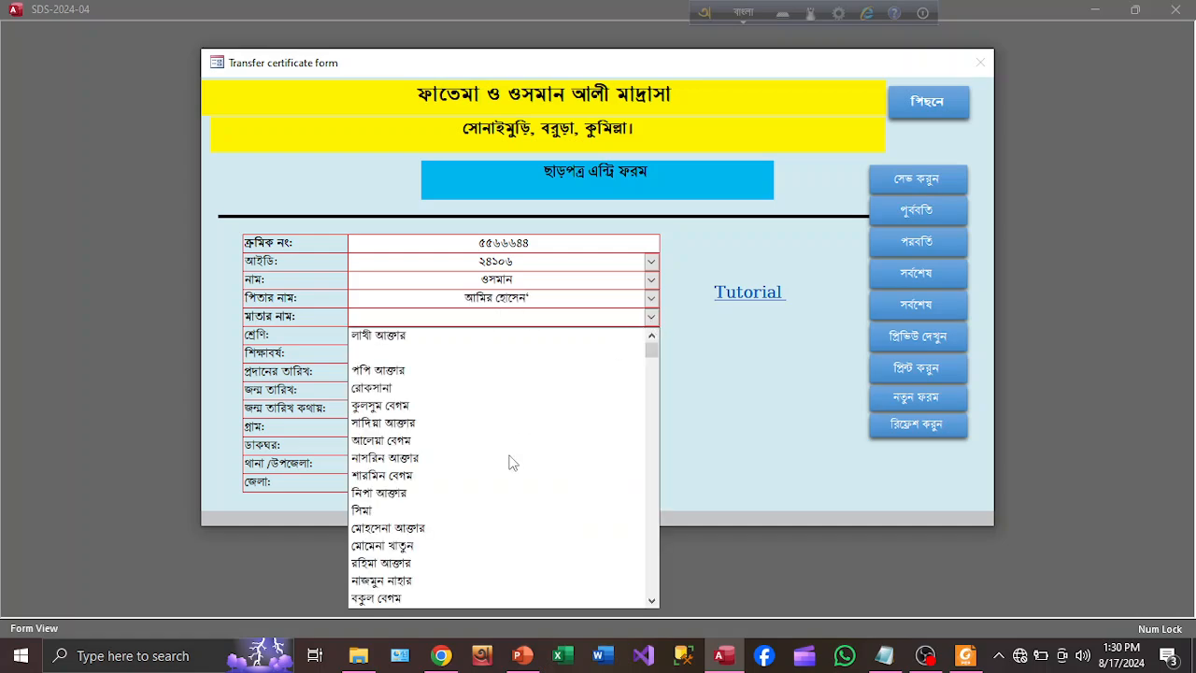
click(437, 495)
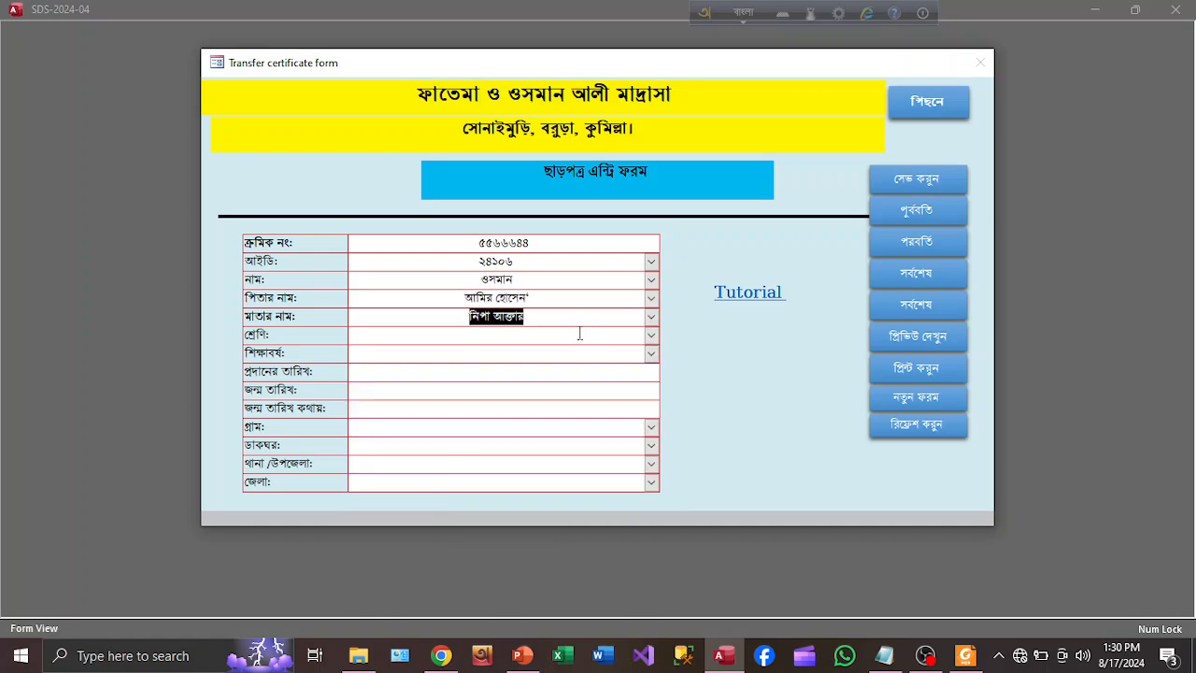
Set the class to ১ম শ্রেণি
click(581, 333)
click(651, 334)
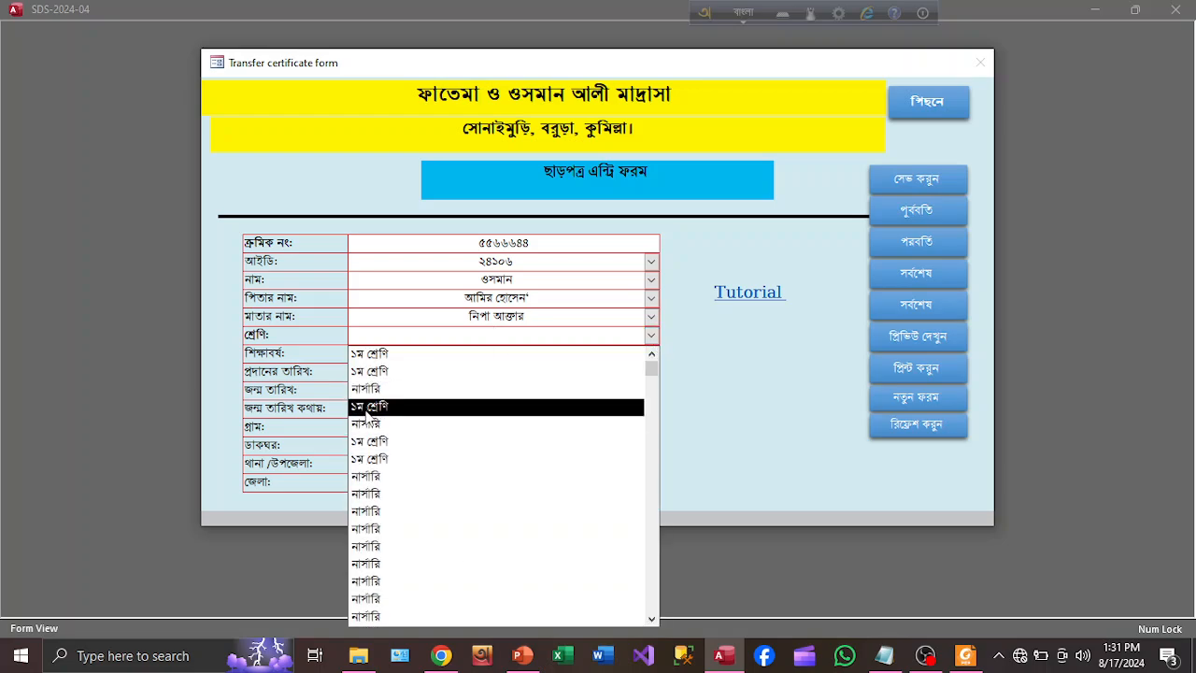
click(368, 371)
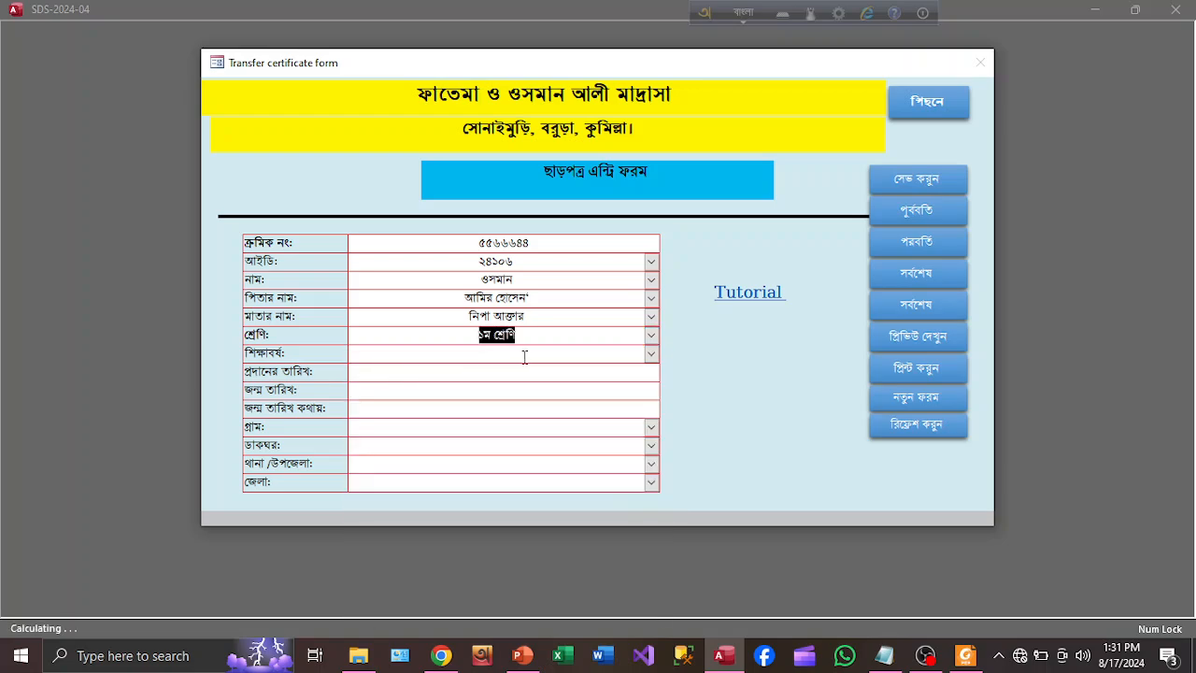
click(528, 357)
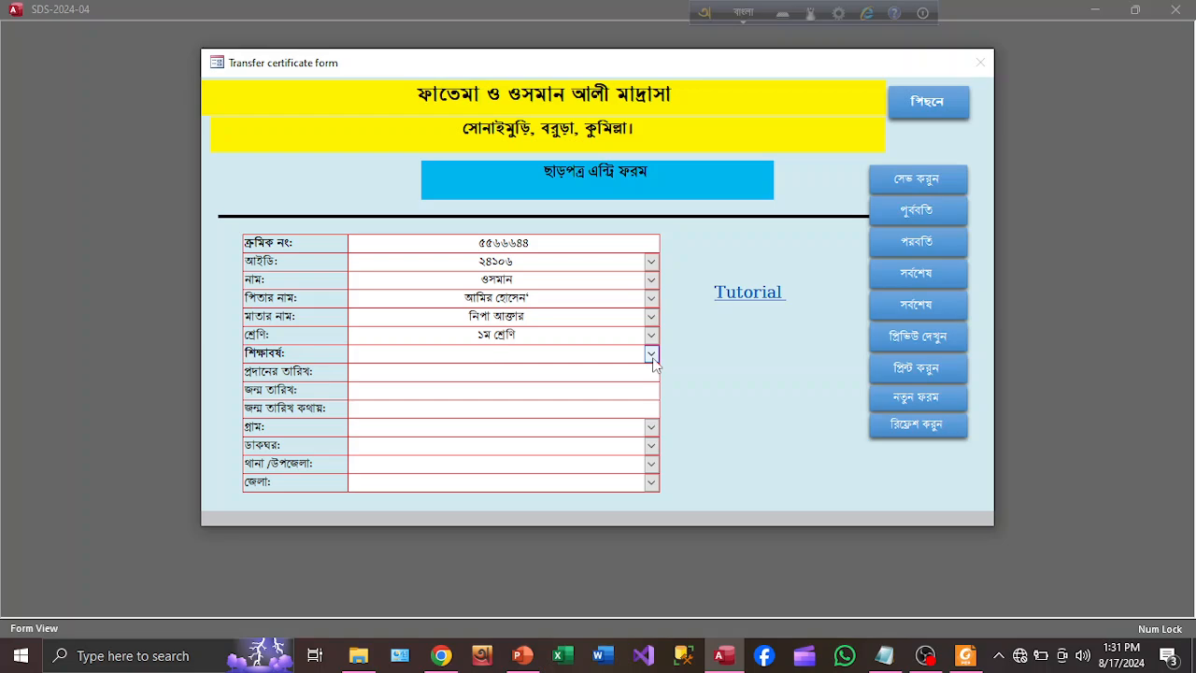
Set the academic year to ২০২৪ and the issue date to today, ৮/১৭/২০২৪
click(652, 355)
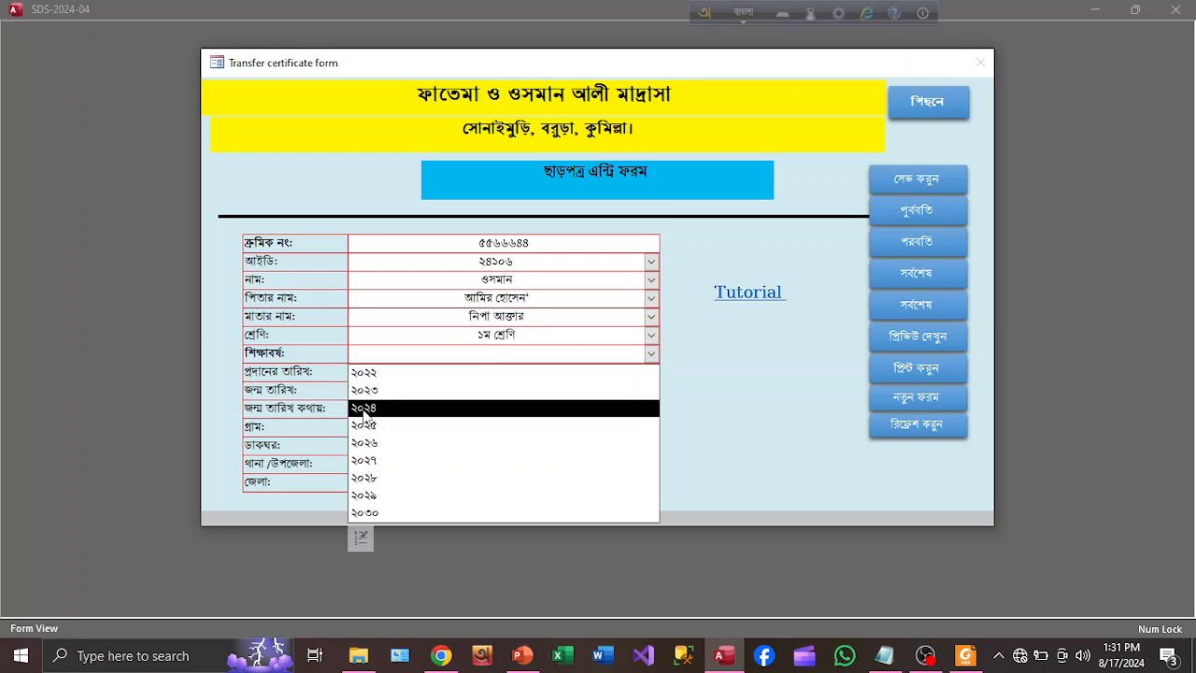
click(418, 407)
click(498, 374)
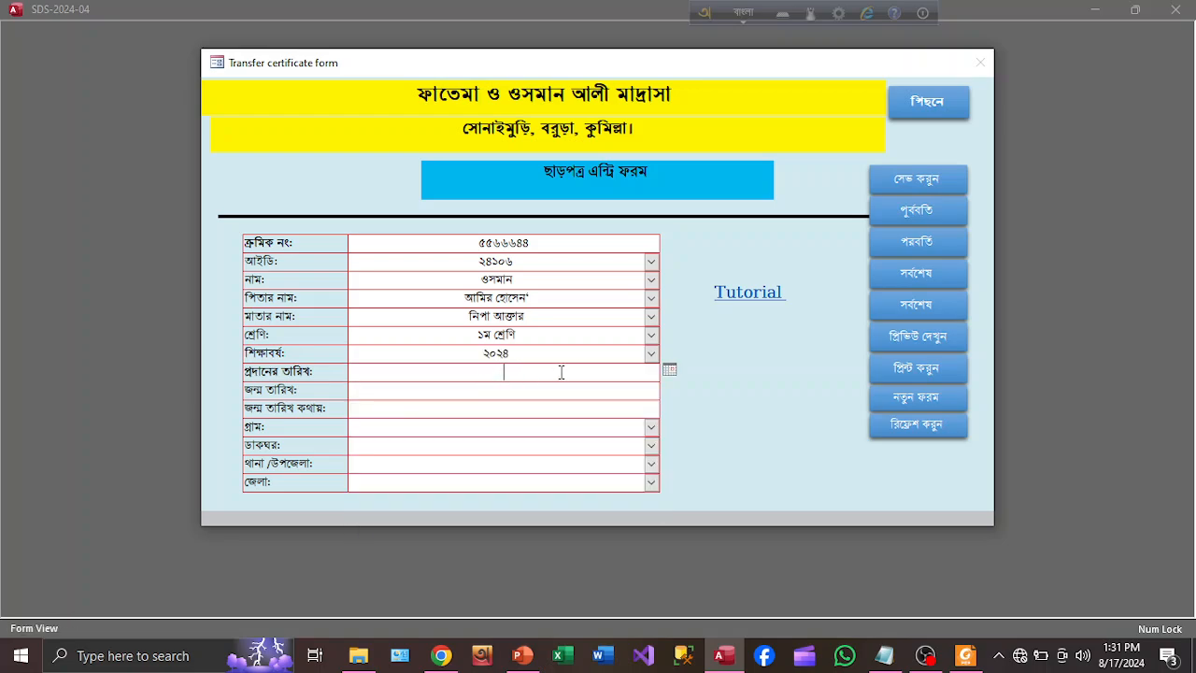
click(669, 371)
click(592, 510)
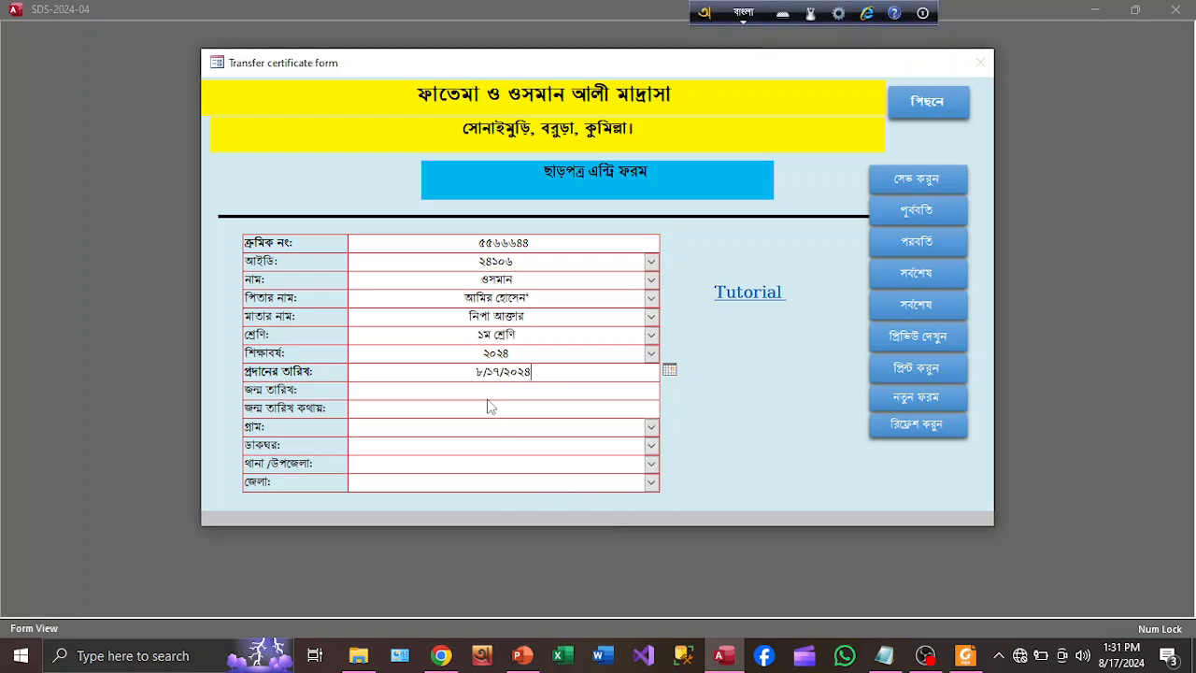
click(526, 355)
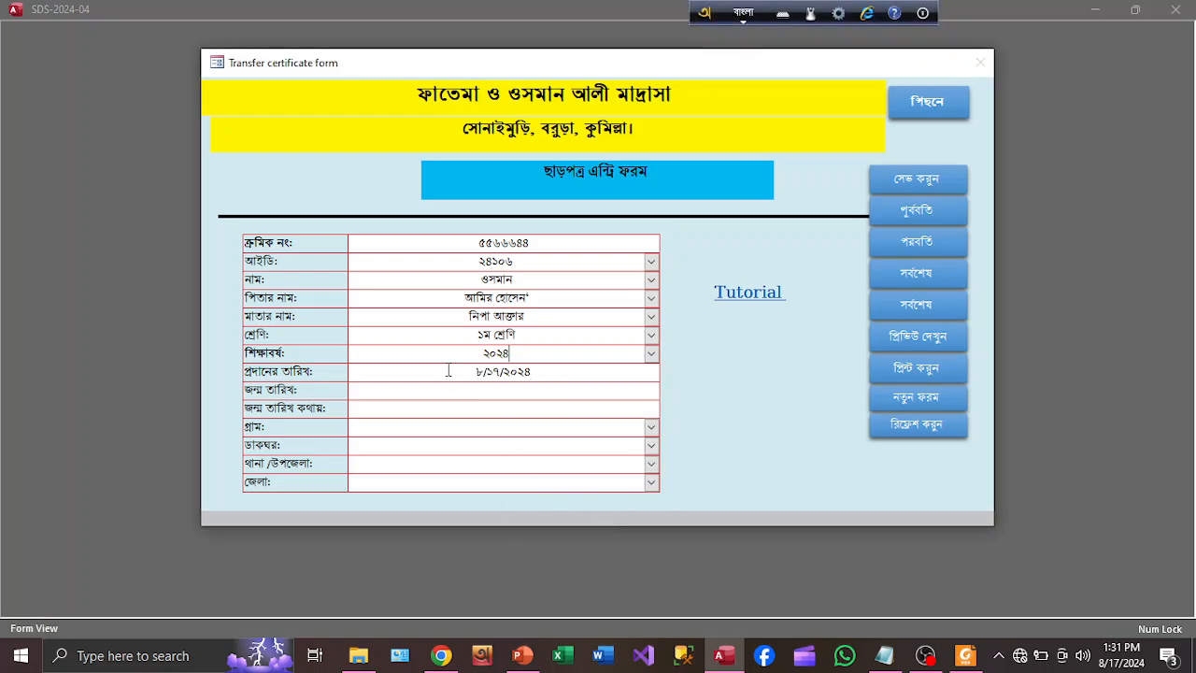
Fill the birth date from the calendar, then correct it to 2/25/2015
click(590, 393)
click(669, 388)
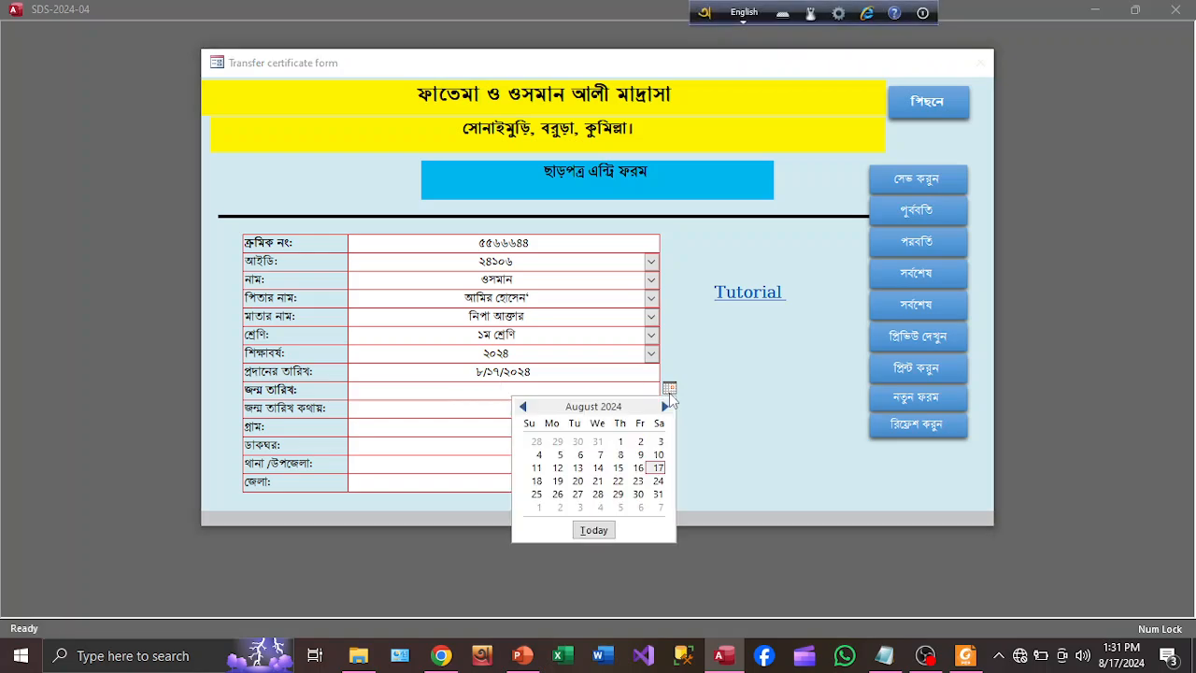
click(594, 530)
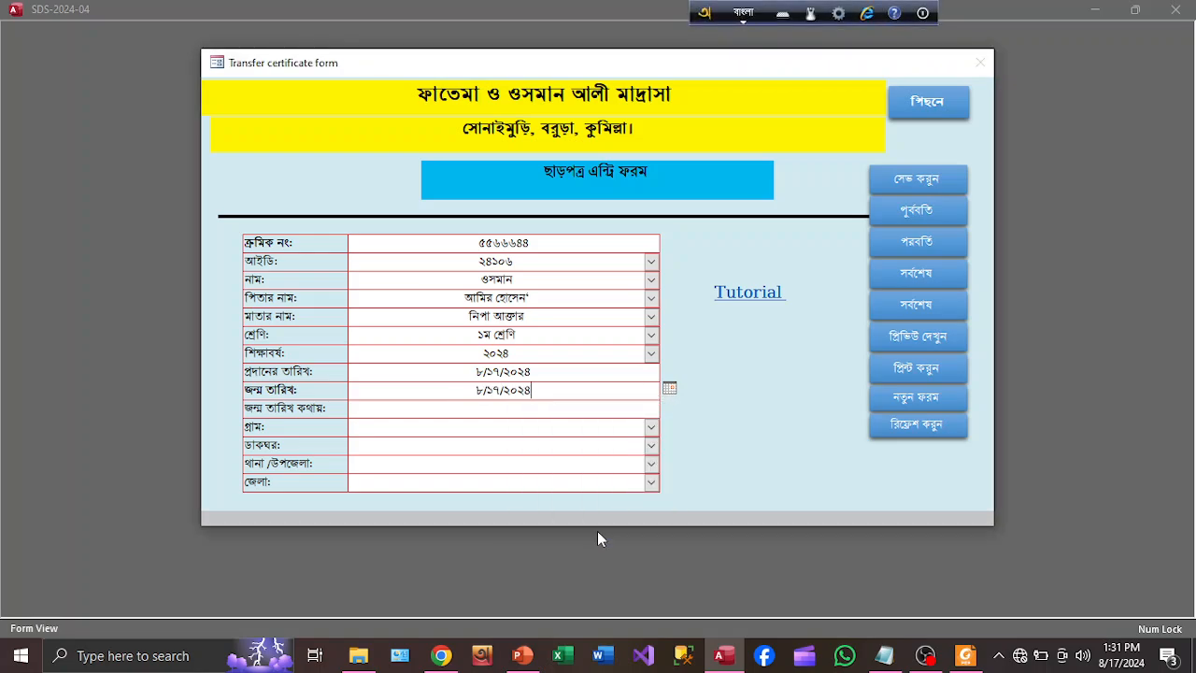
click(742, 14)
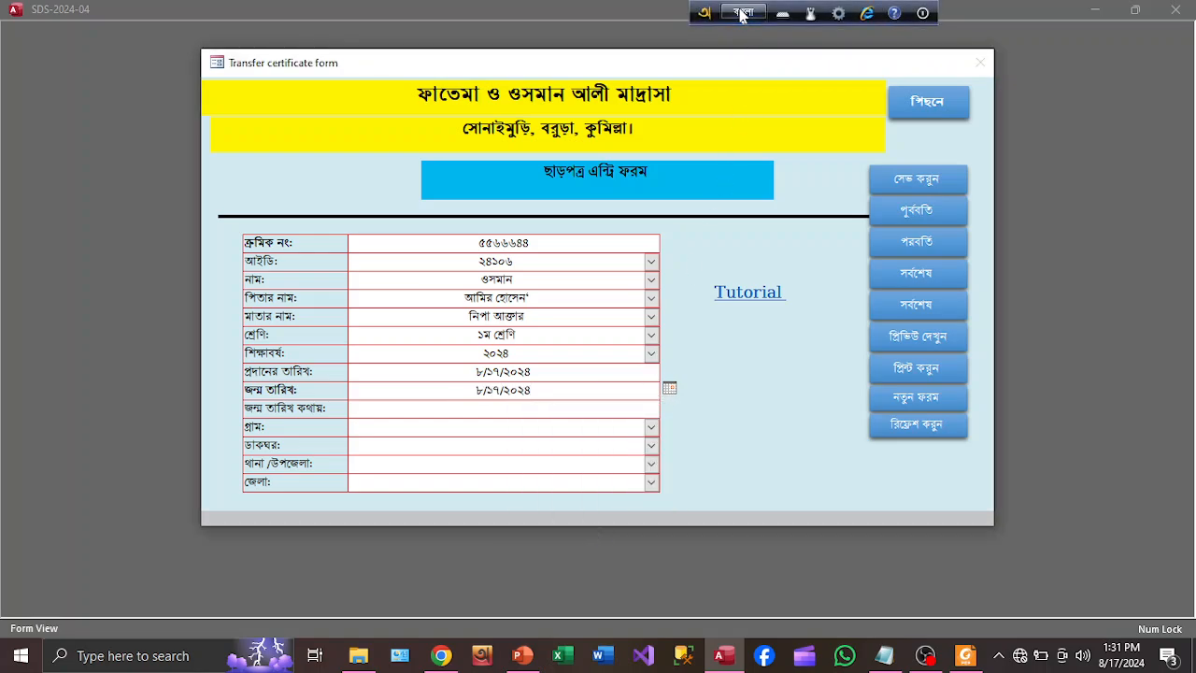
click(508, 399)
drag(475, 393, 480, 392)
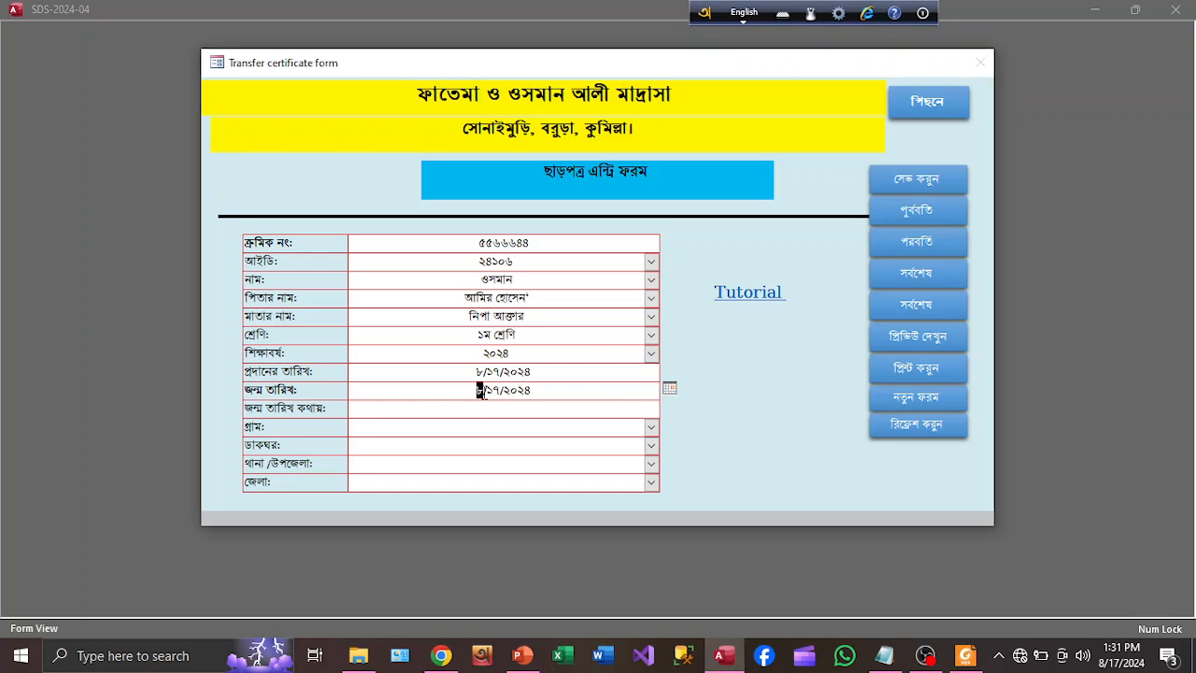
text(07)
key(BackSpace)
text(2)
drag(490, 391, 509, 391)
text(25)
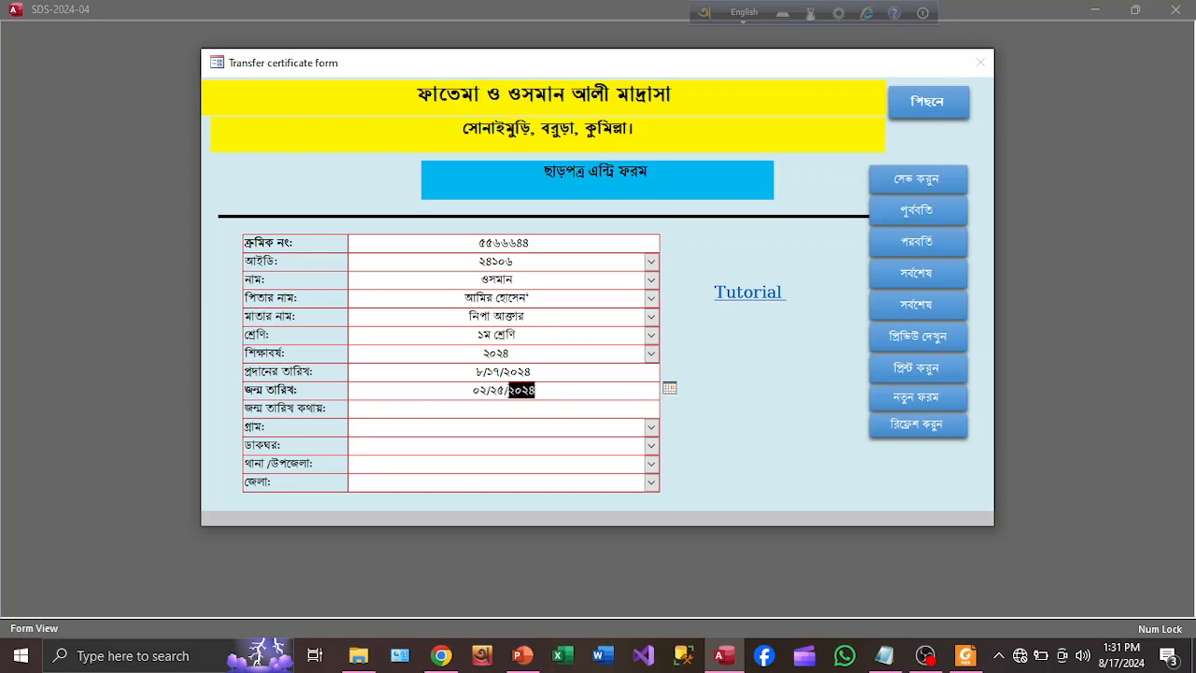
text(2015)
click(521, 409)
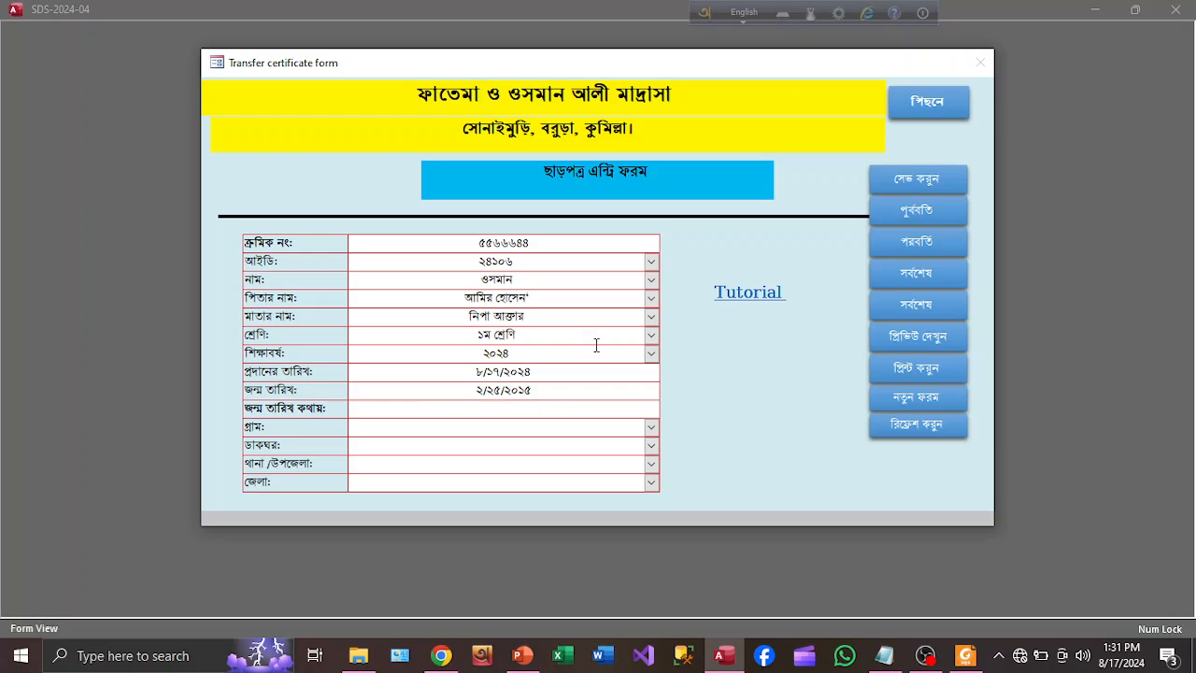
Switch back to Bangla and begin the birth date in words with পঁচিশে
click(768, 10)
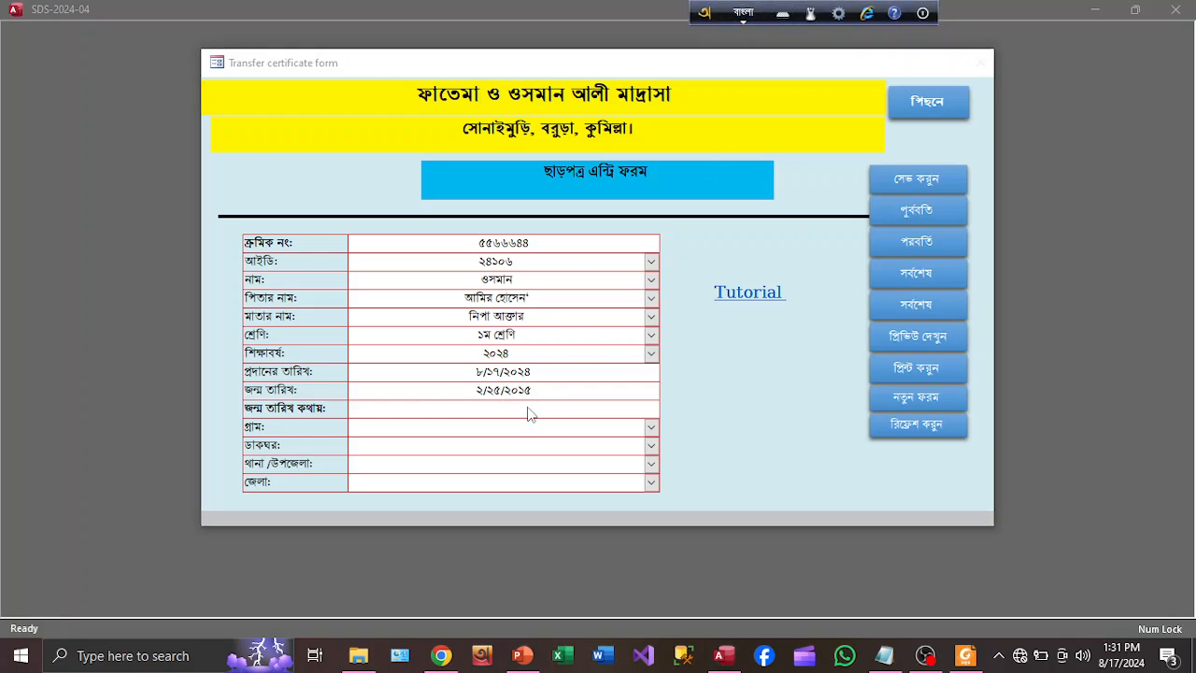
click(484, 412)
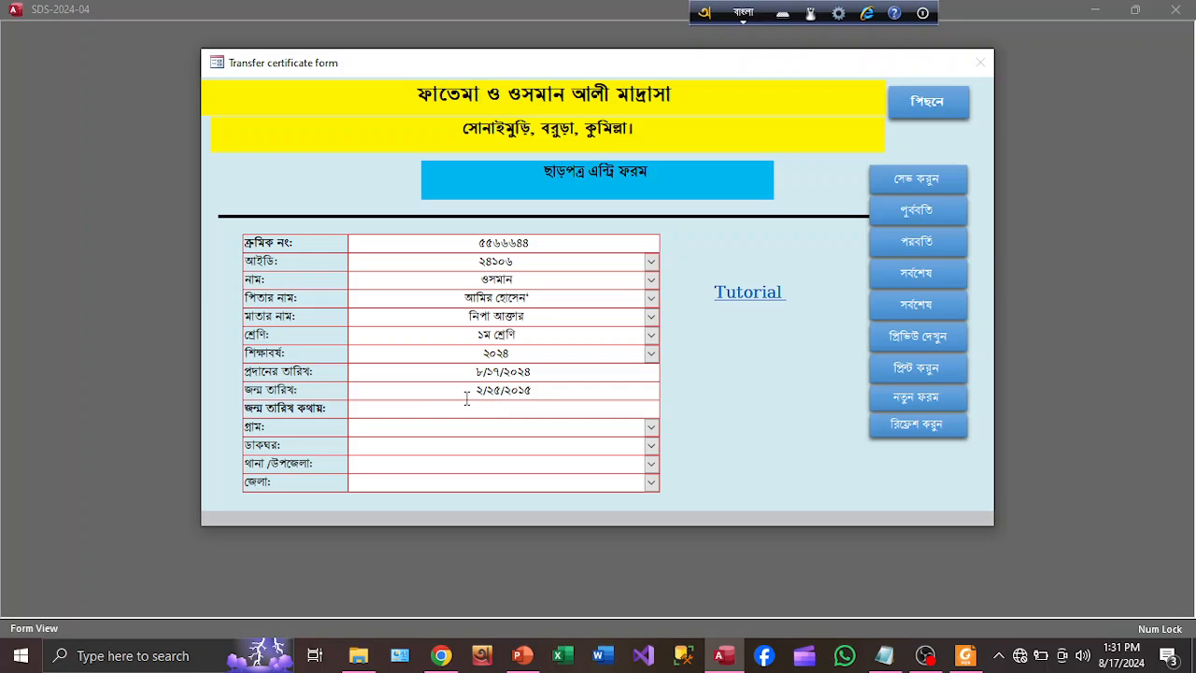
text(poc)
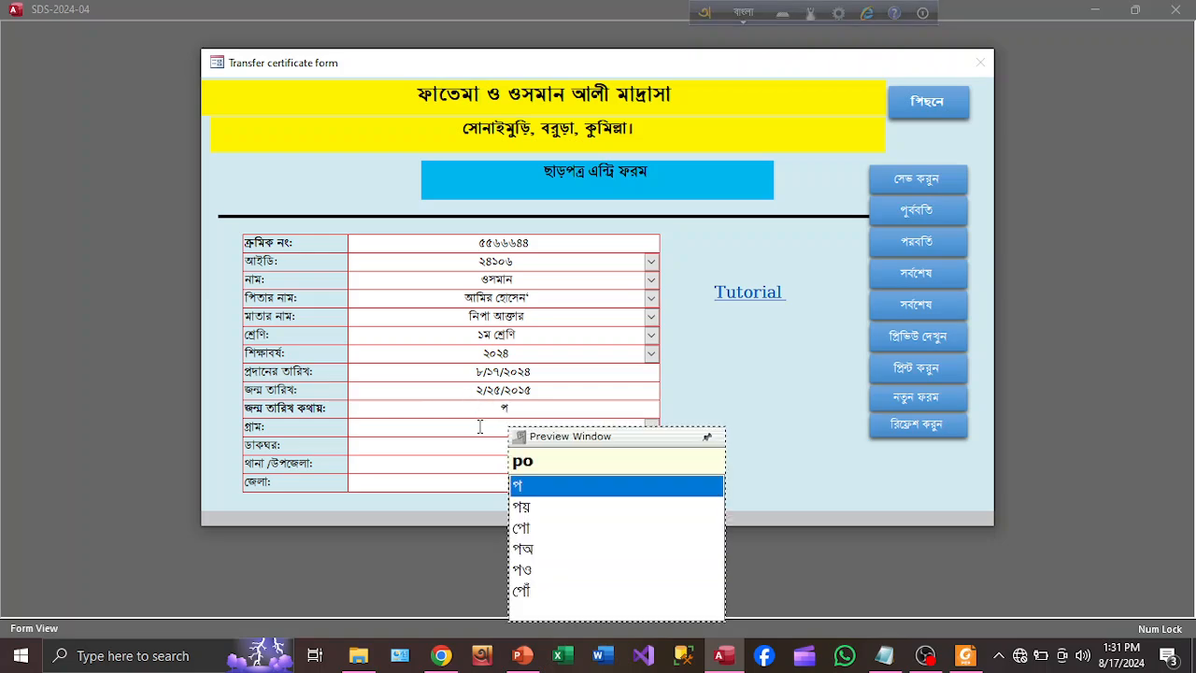
text(ishe)
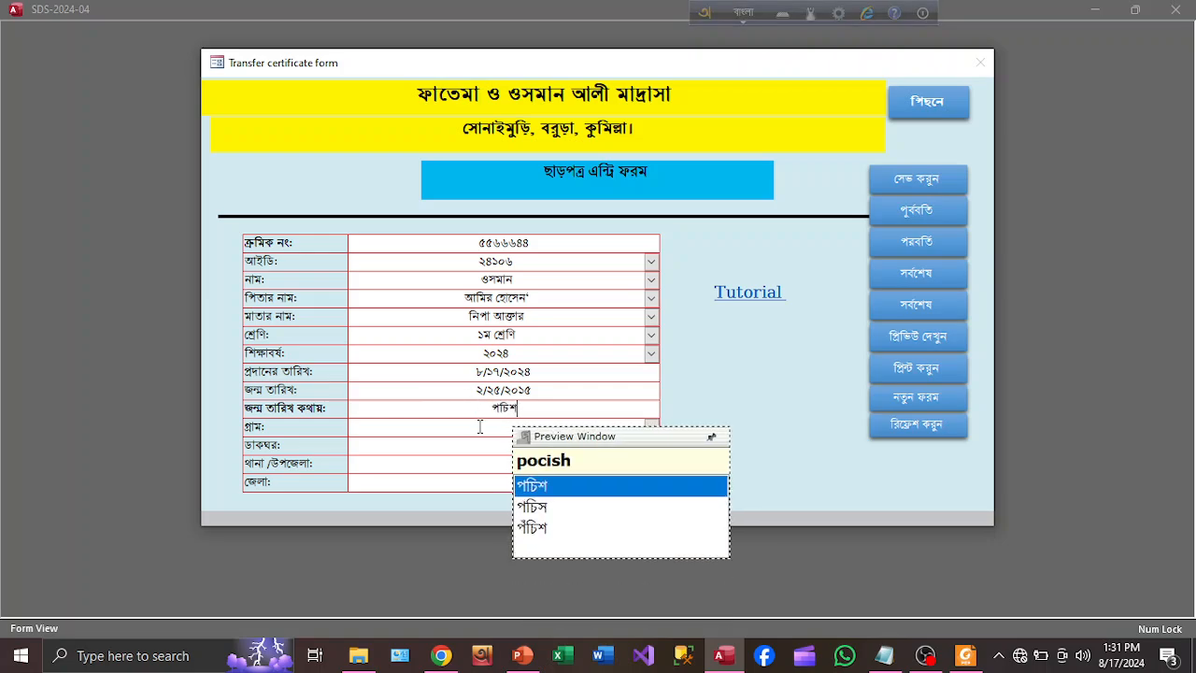
Complete the birth date in words as পঁচিশে ফেব্রুয়ারি দু হাজার আটারো, then start the village
key(Down)
key(Down)
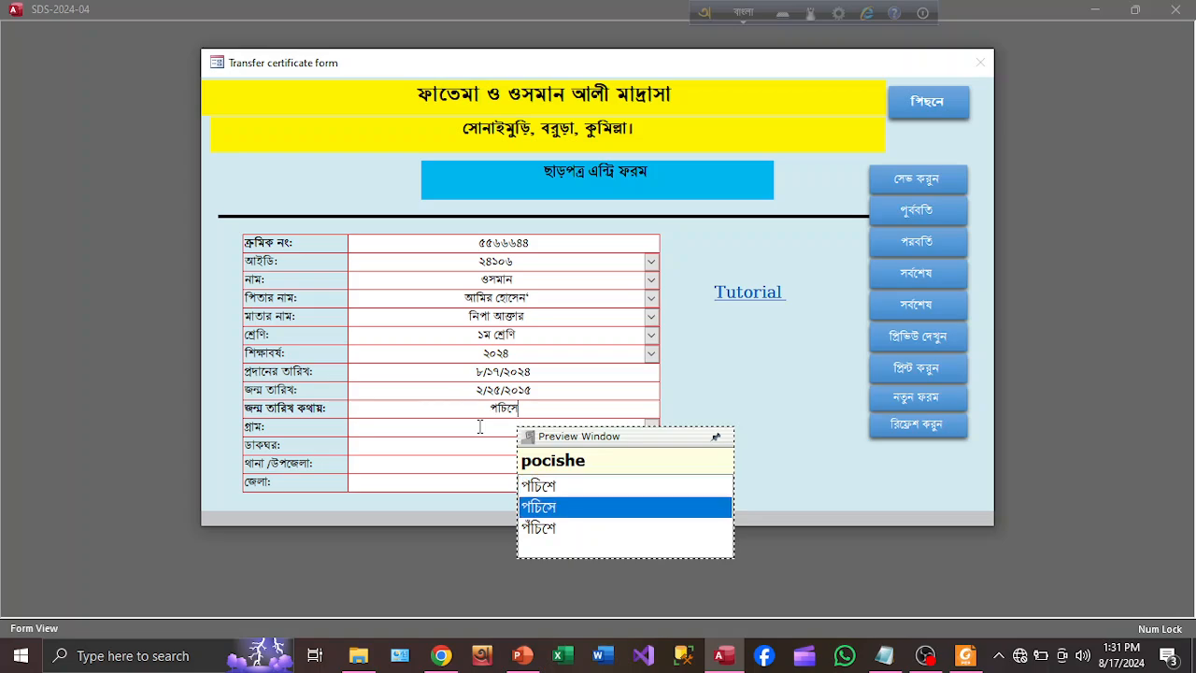
text(phe)
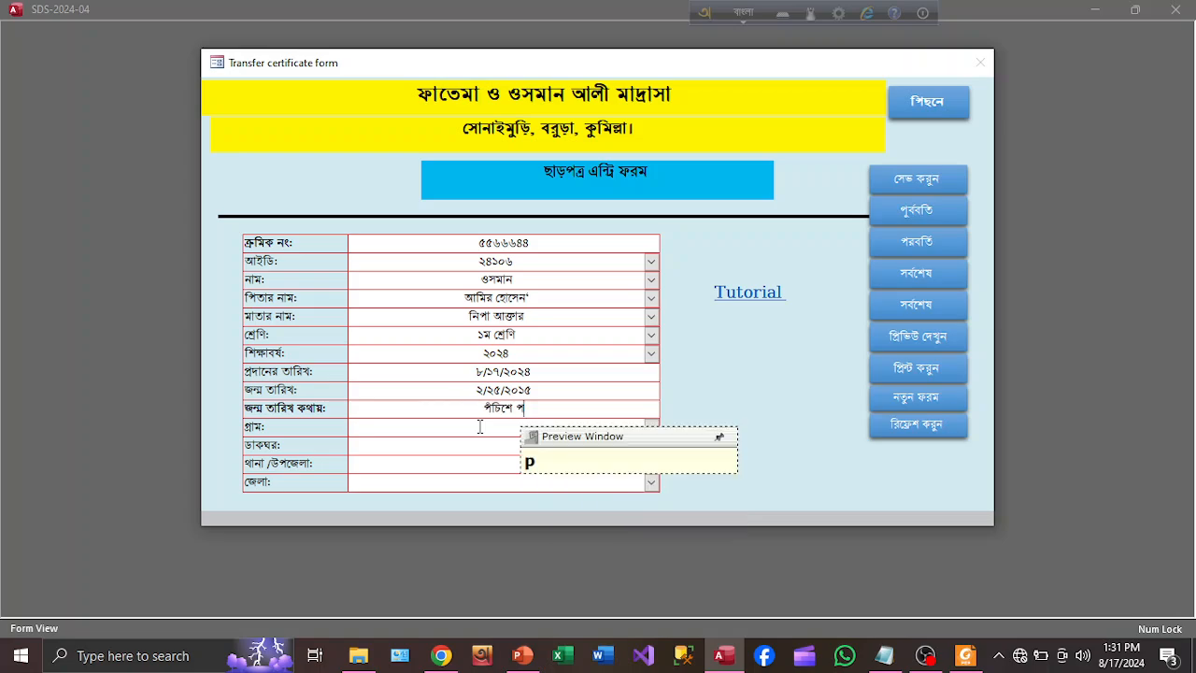
text(bruYari)
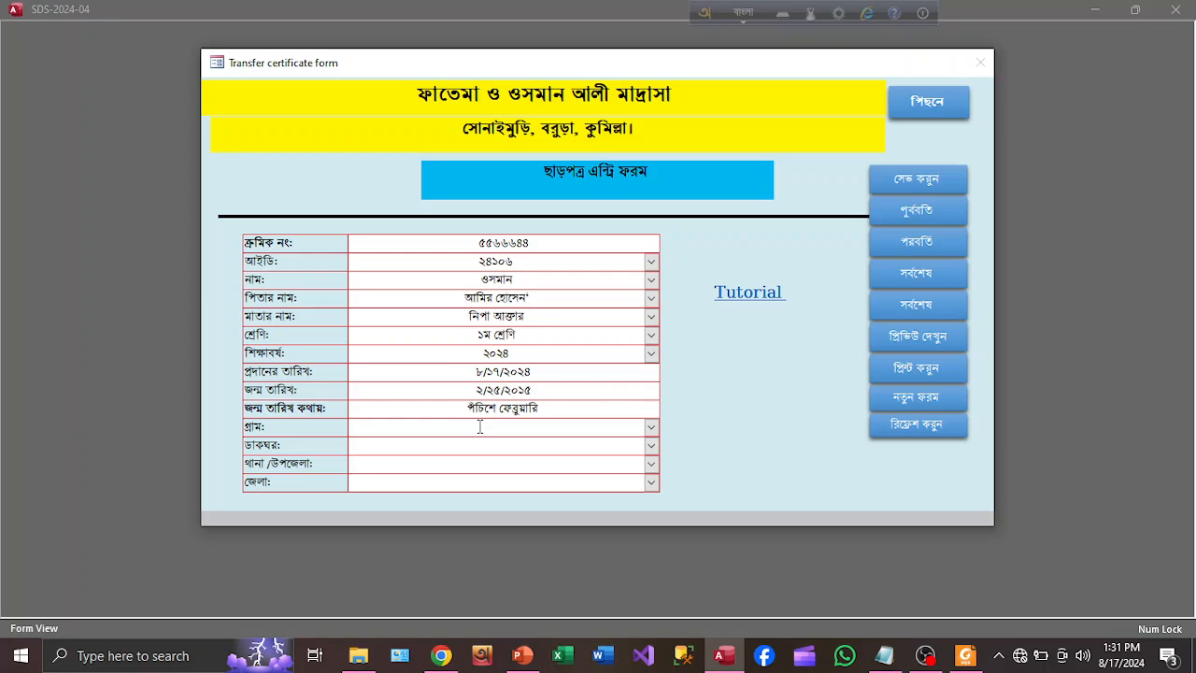
text( du hajar)
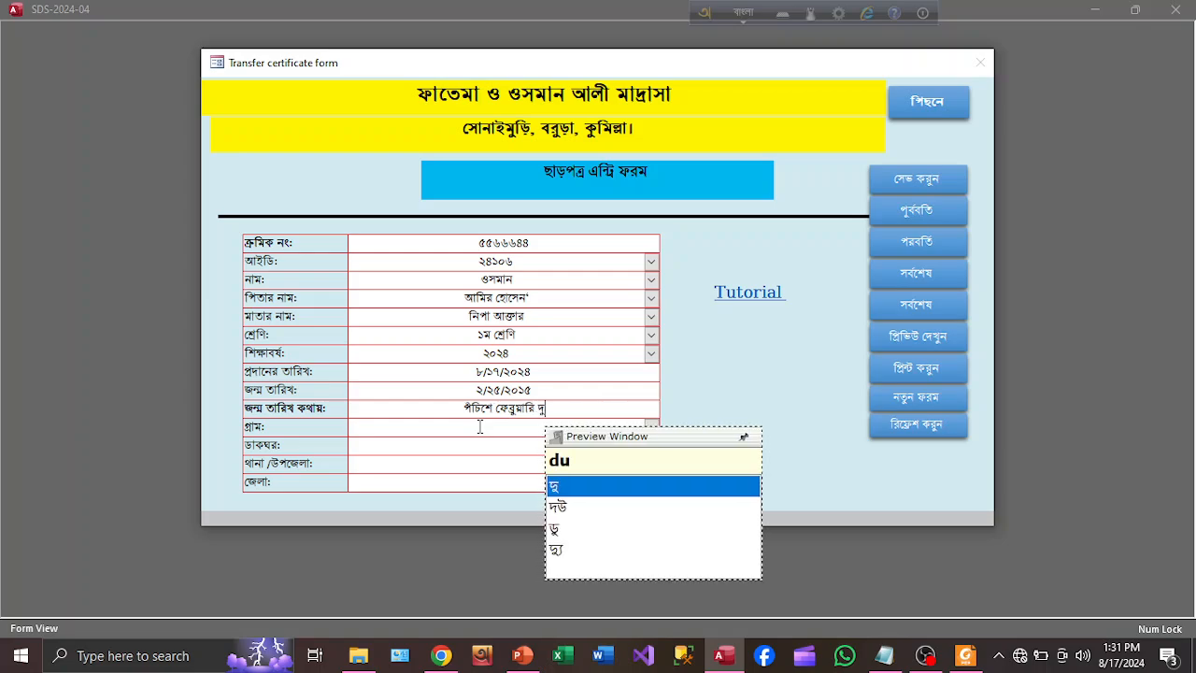
text( aTarO)
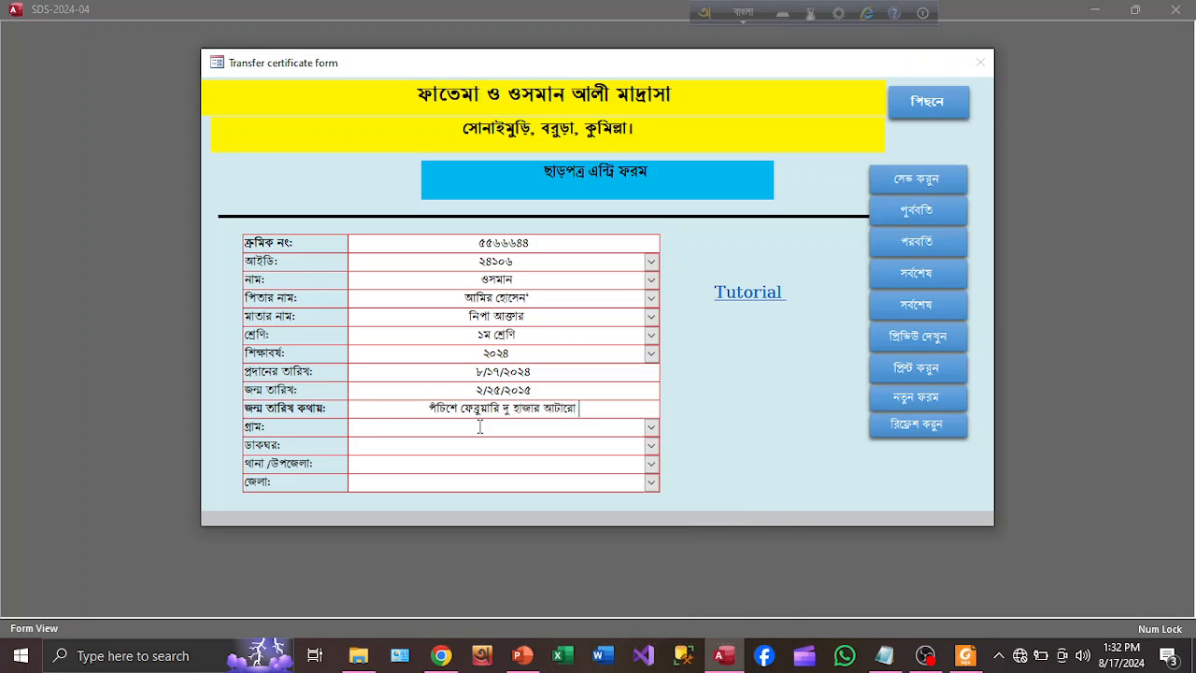
click(530, 430)
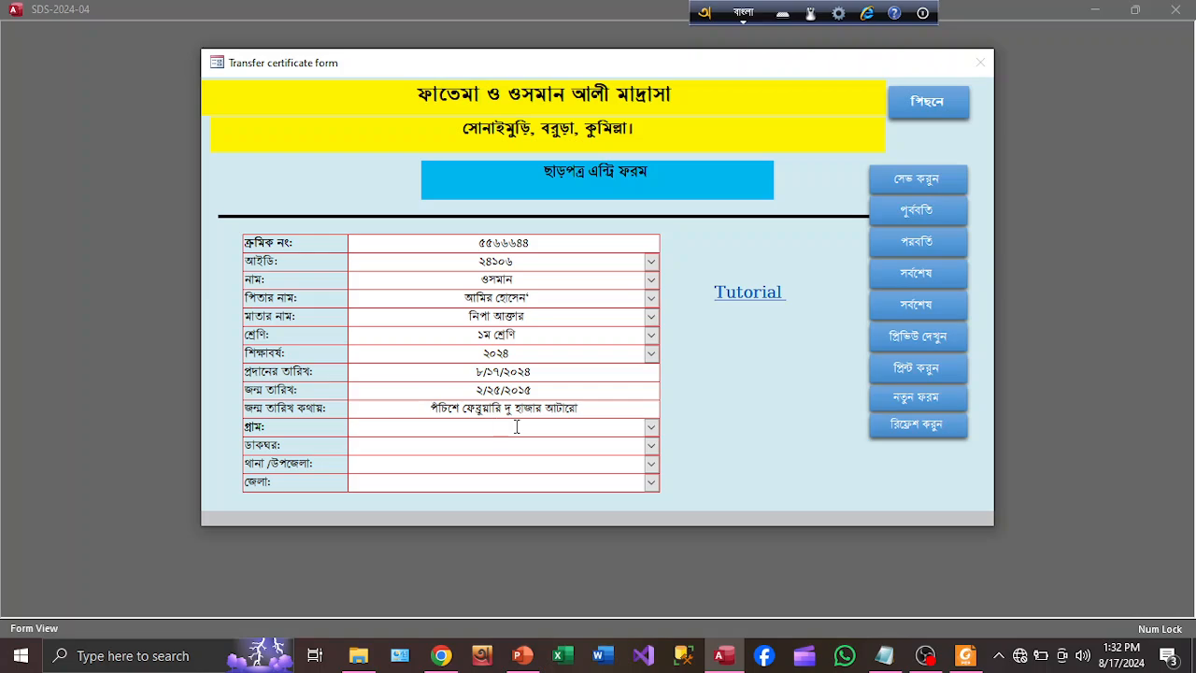
text(s s)
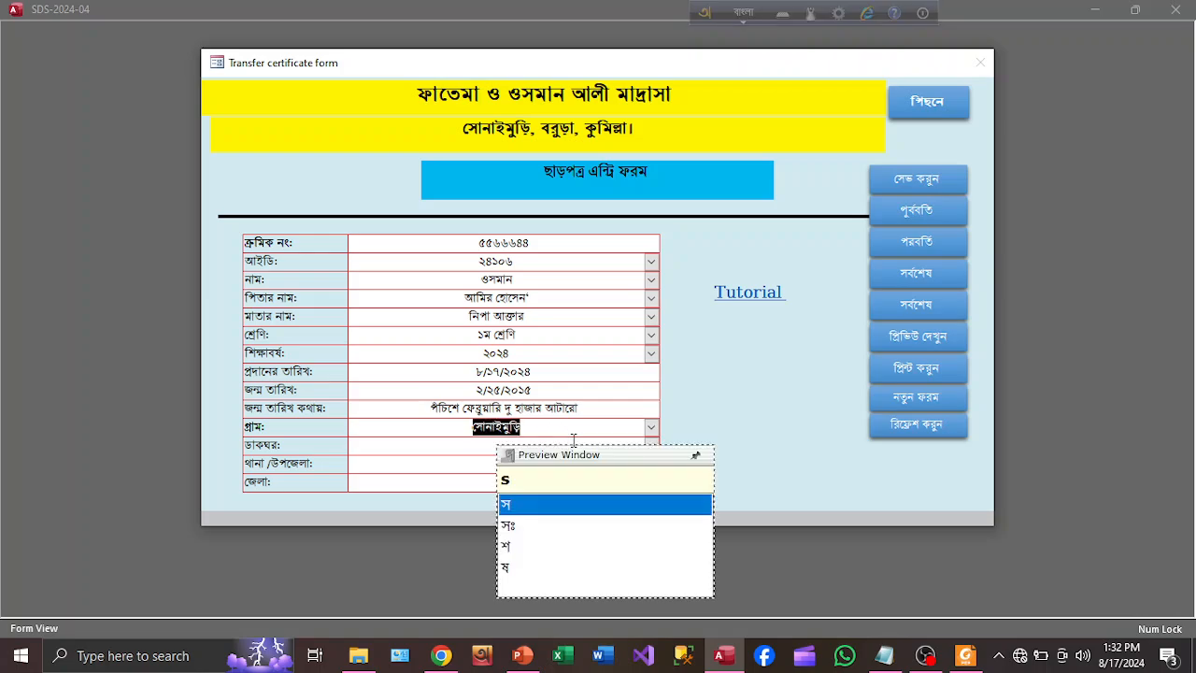
Enter the village as সোনাইমুড়ি, retrying the স spelling suggestion until it takes
drag(568, 467, 845, 474)
key(Down)
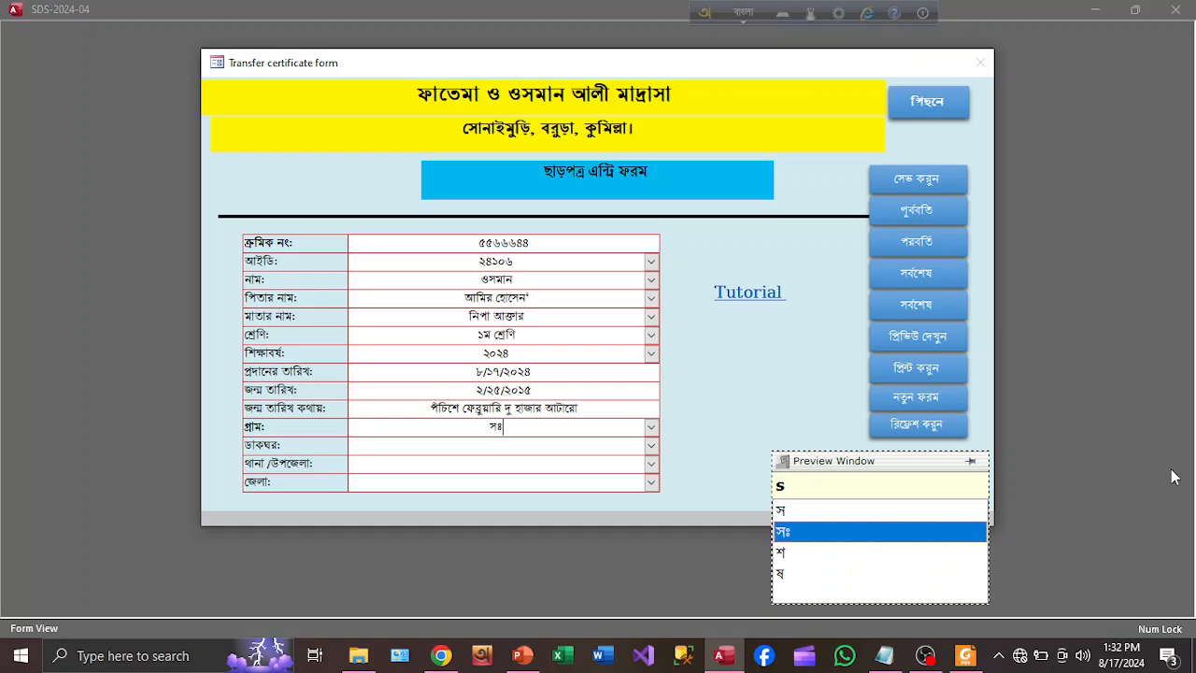
key(BackSpace)
text(s)
key(BackSpace)
text(s)
key(BackSpace)
text(s)
click(784, 510)
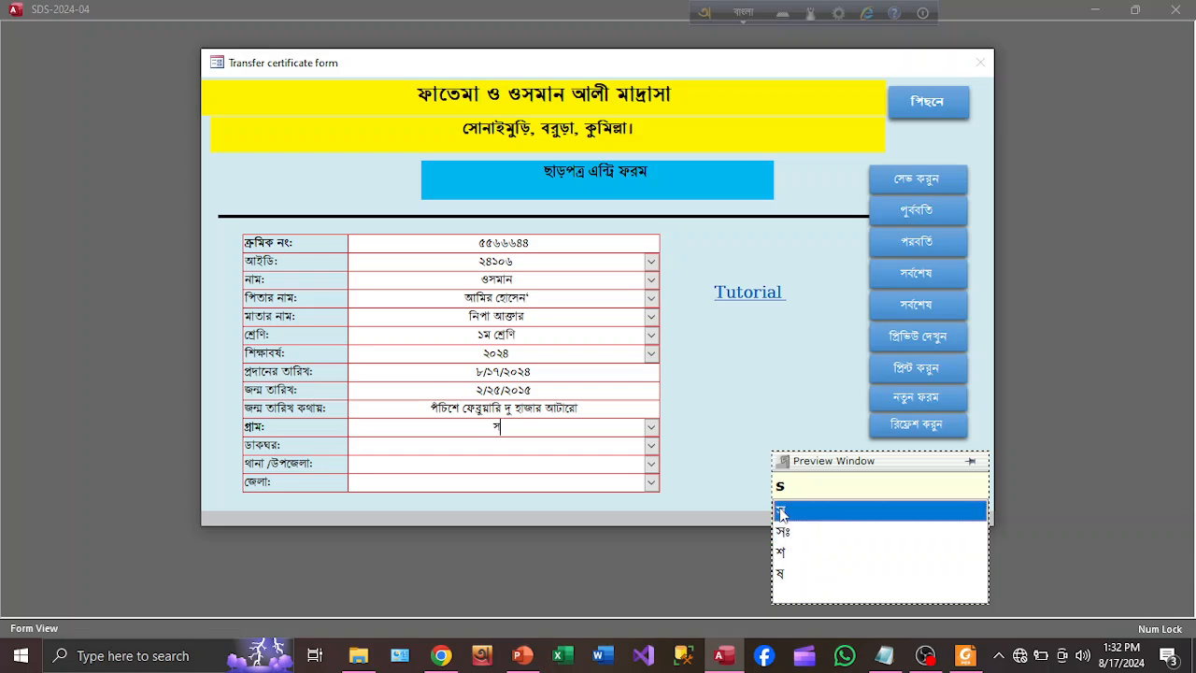
key(BackSpace)
text(s)
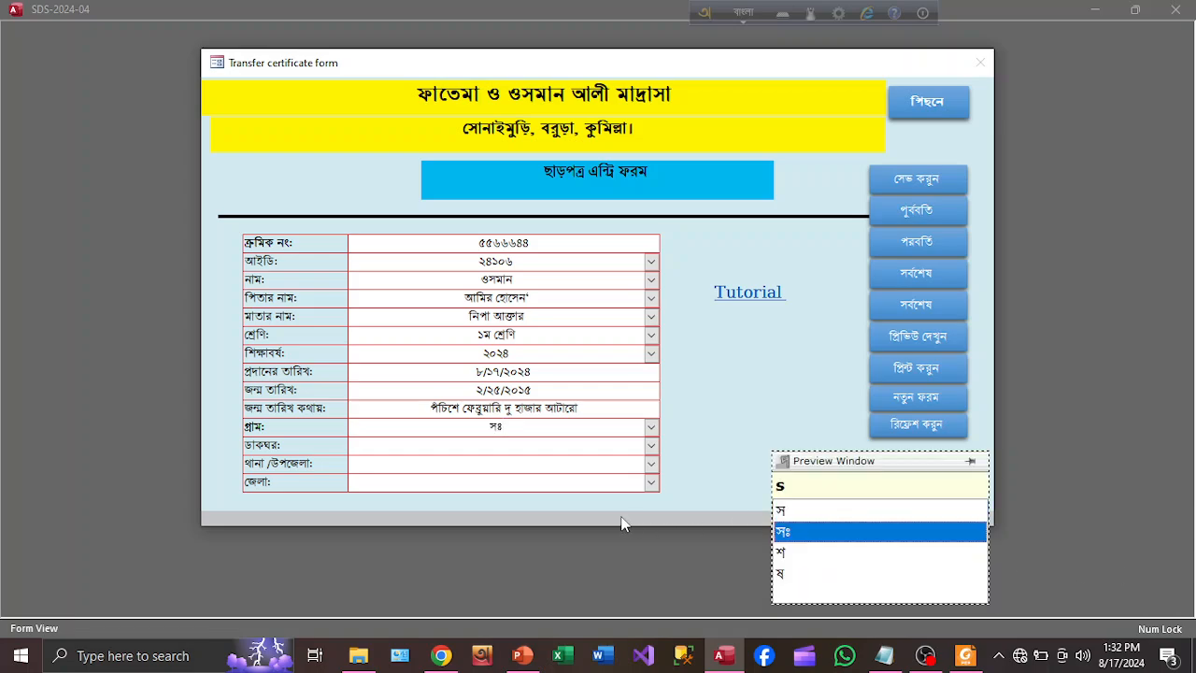
click(783, 512)
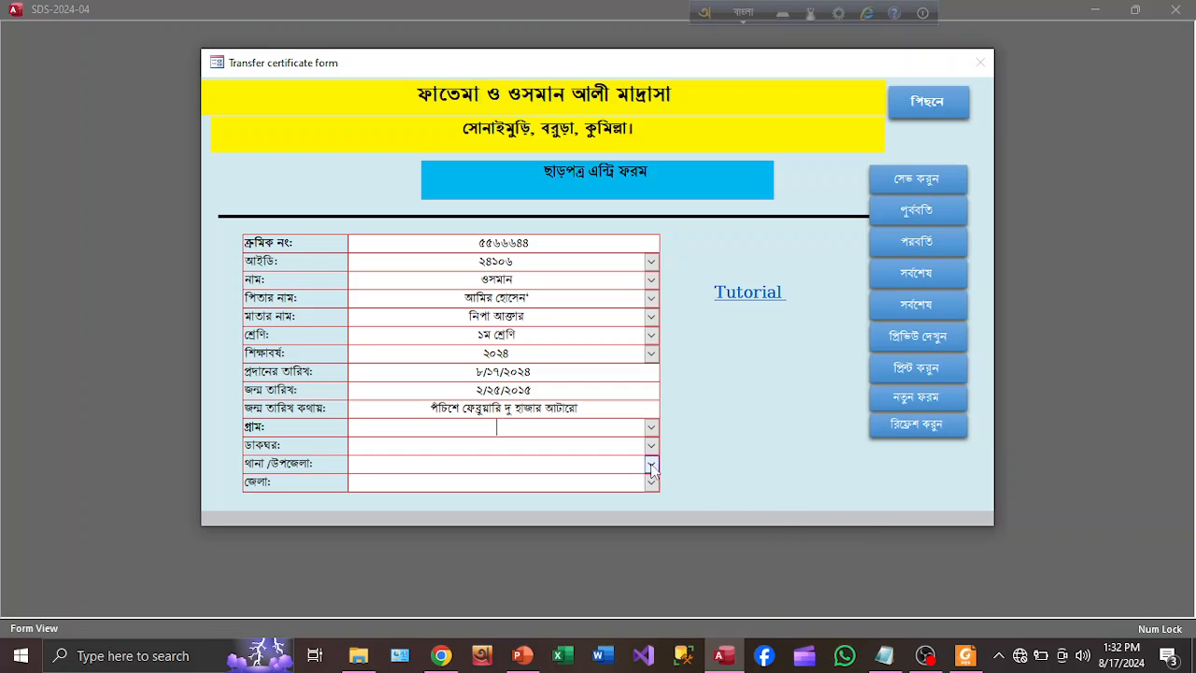
click(614, 459)
click(539, 433)
text(s)
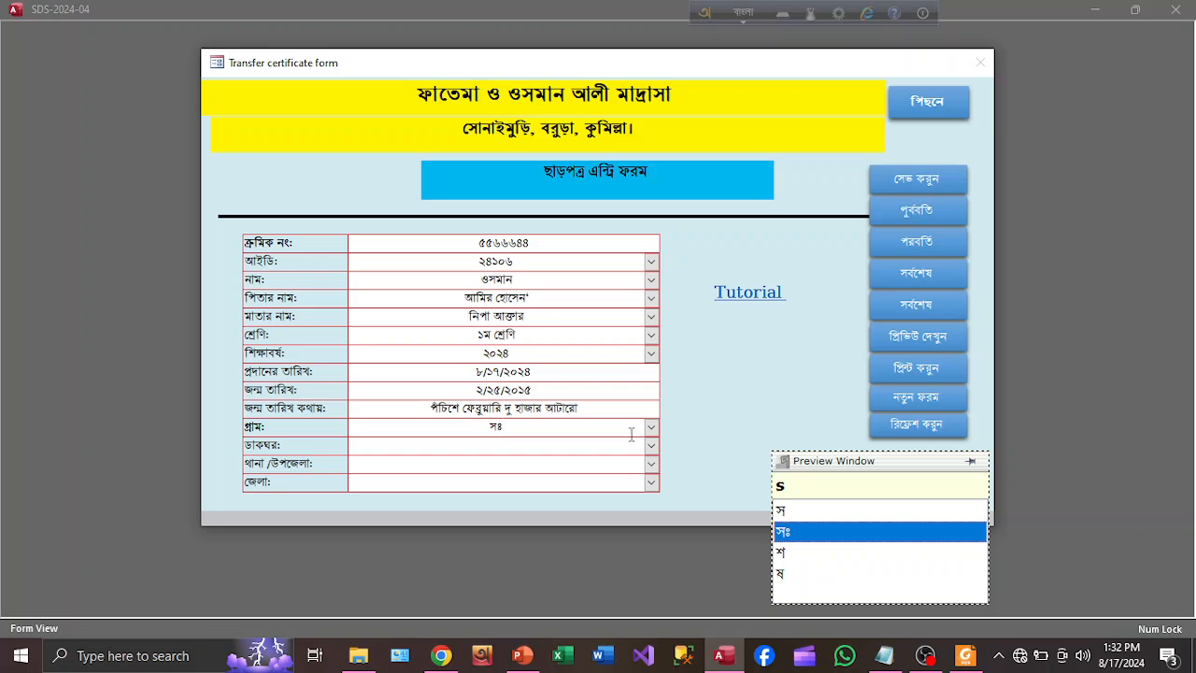
click(780, 512)
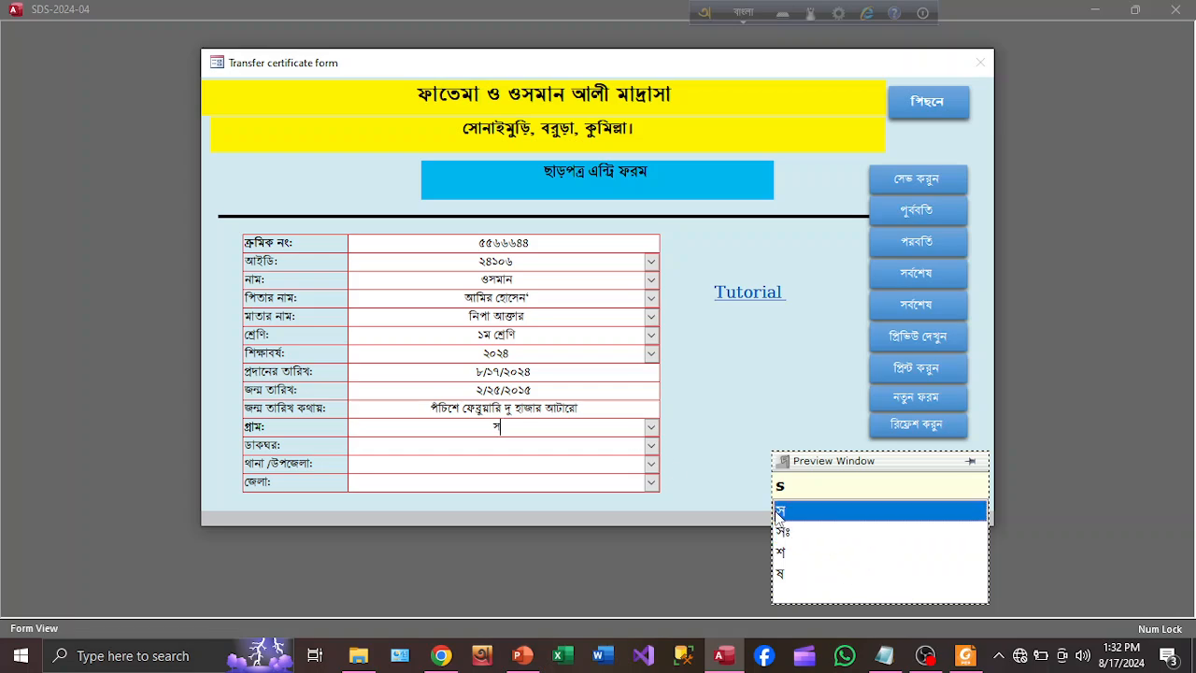
text(sO)
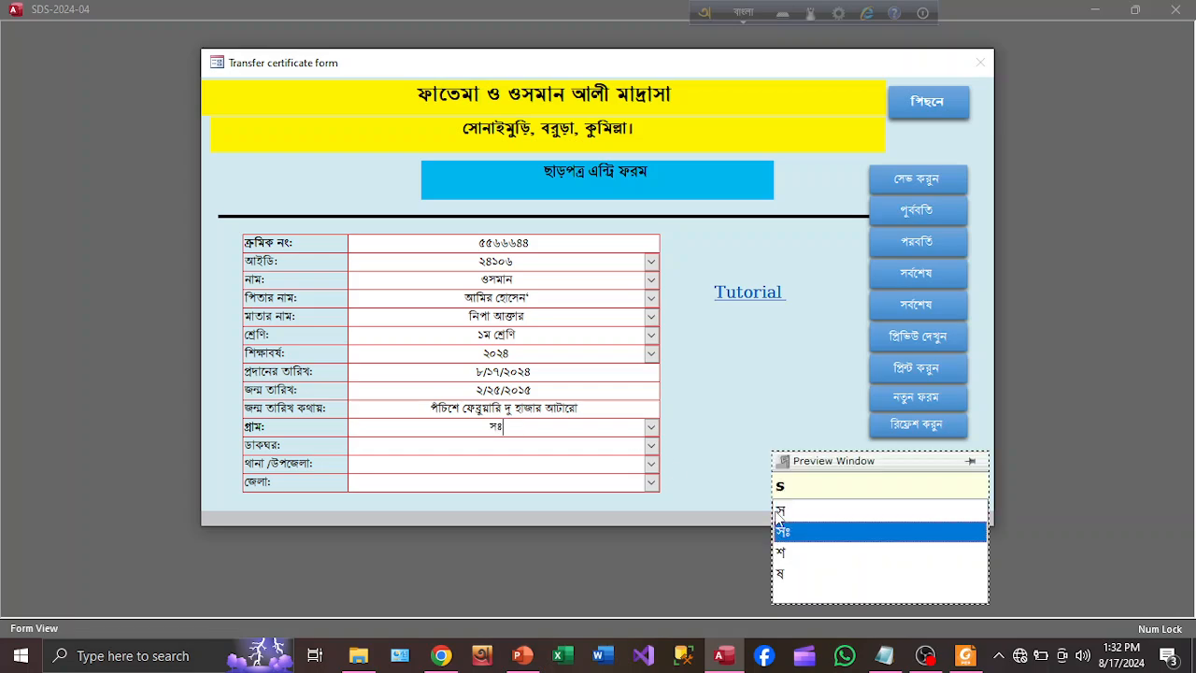
click(651, 427)
click(652, 427)
Fill post office সোনাইমুড়ি, thana/upazila বরুড়া and district কুমিল্লা via autocomplete
click(534, 449)
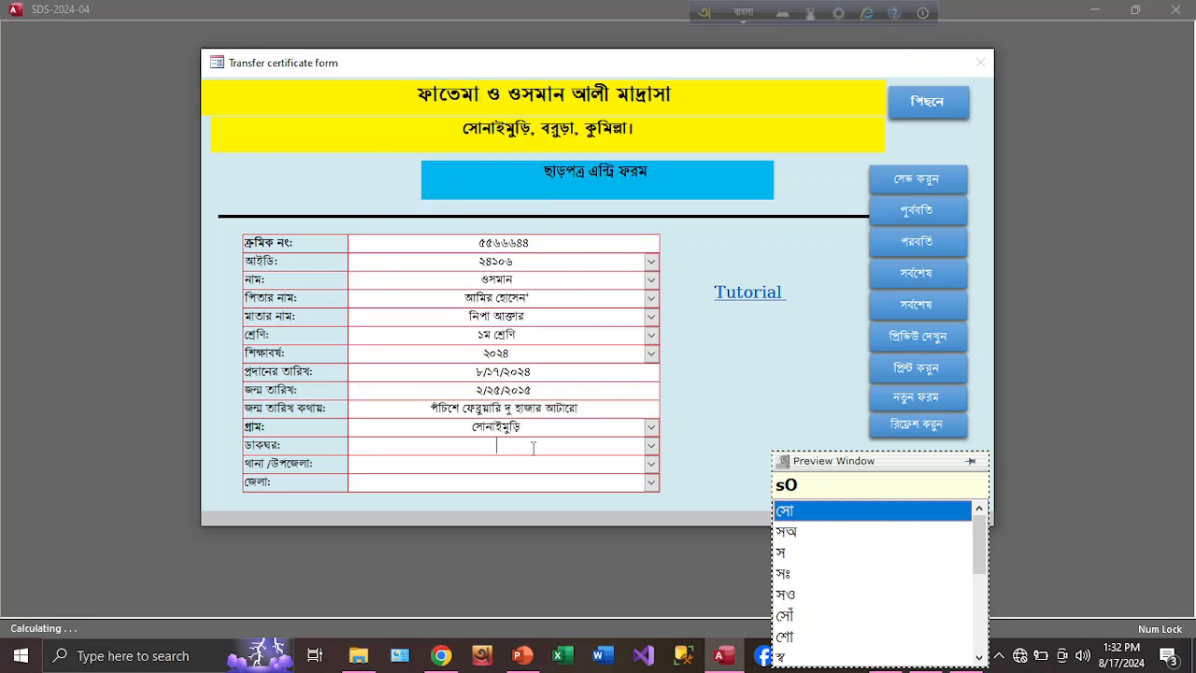
text(সোনাইমুড়ি)
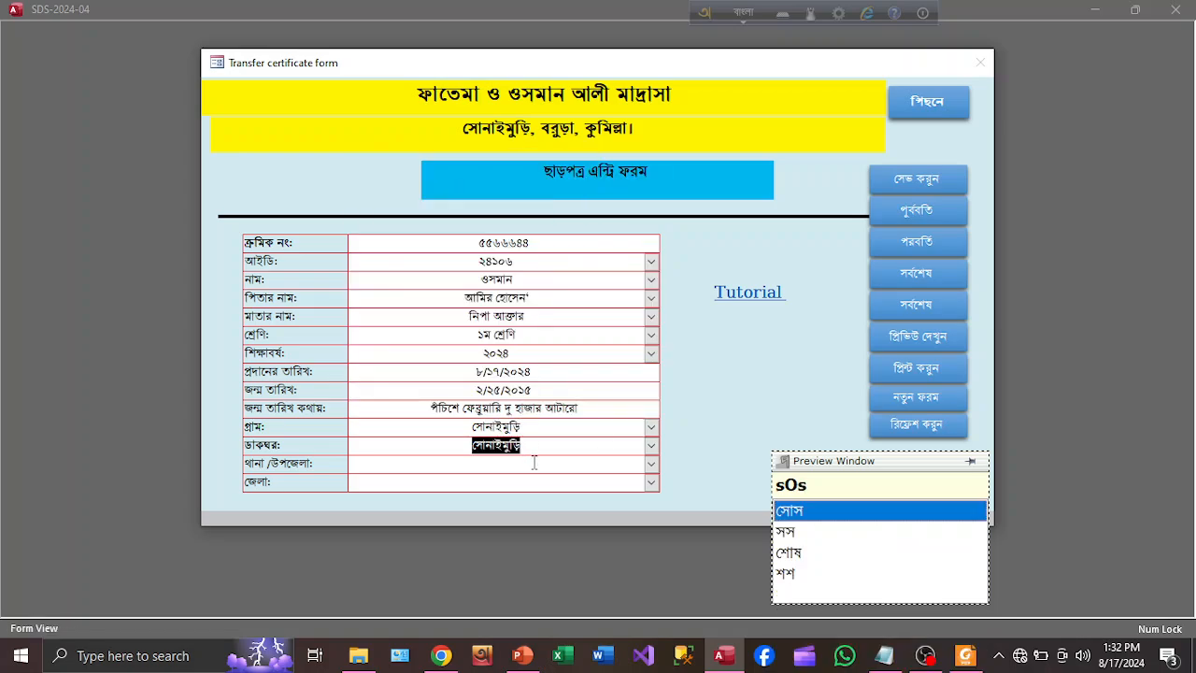
click(533, 462)
text(b)
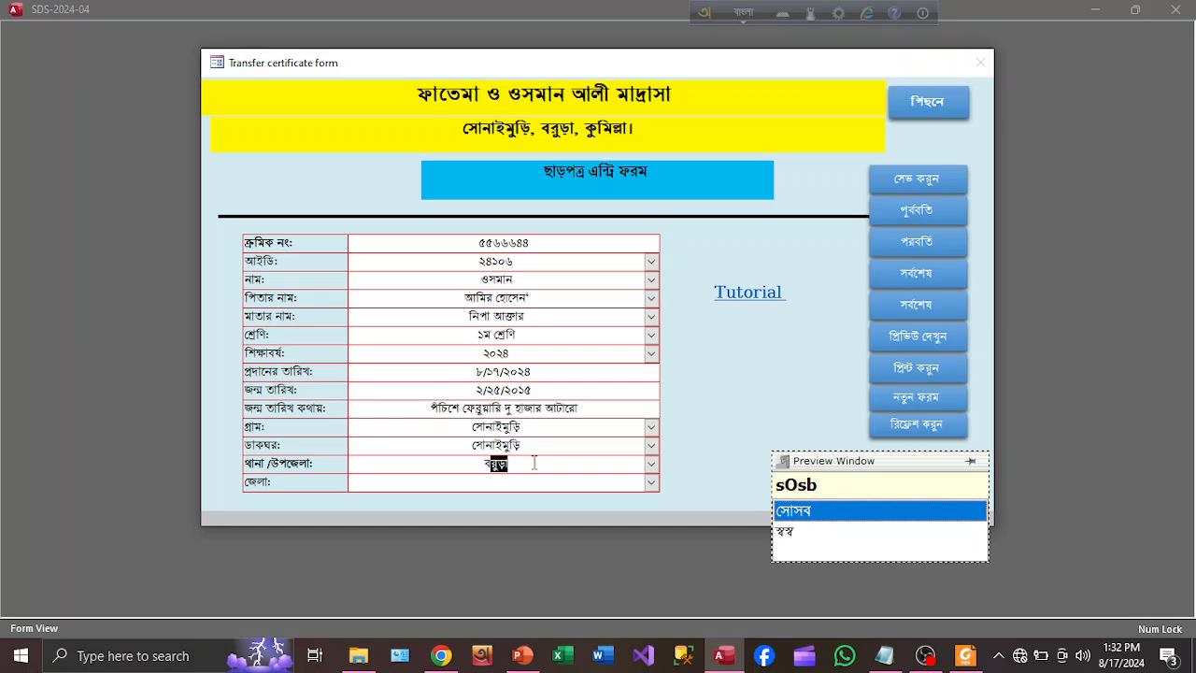
click(652, 466)
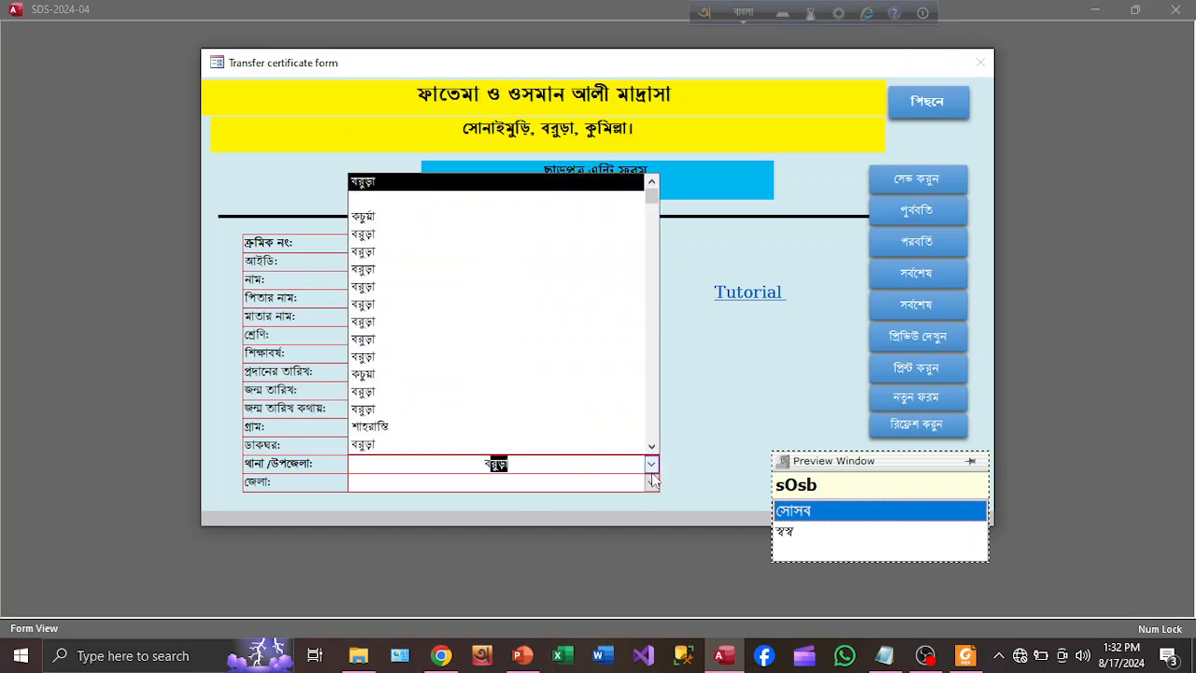
click(651, 467)
click(529, 491)
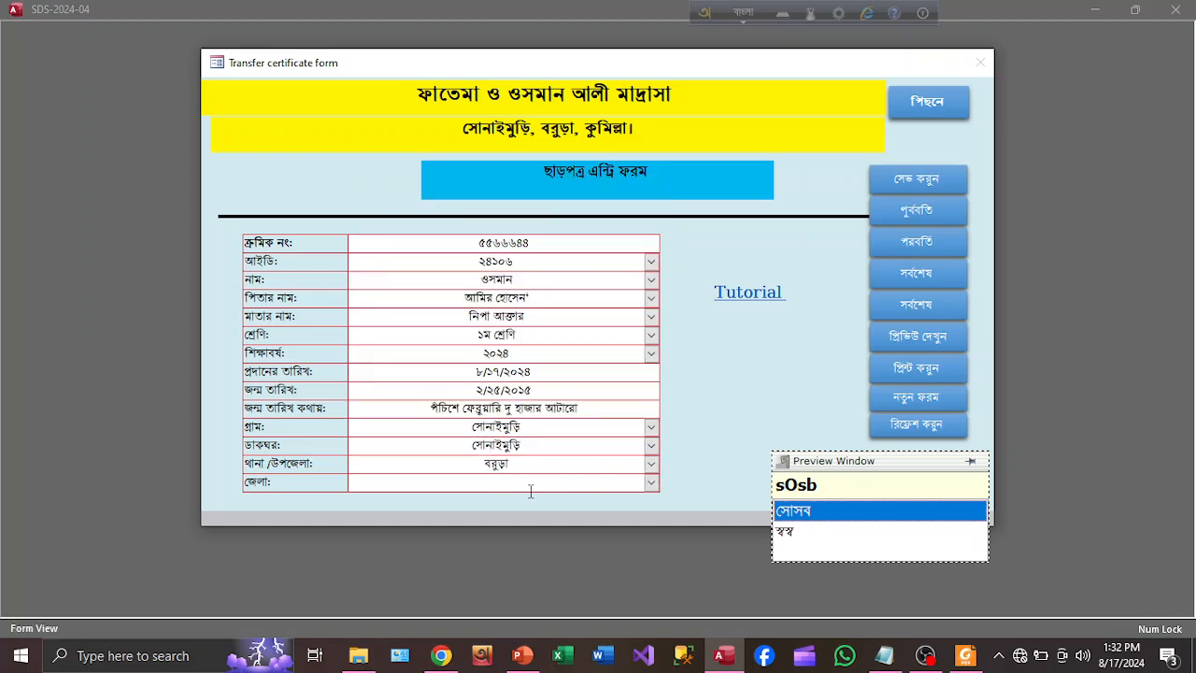
text(ku)
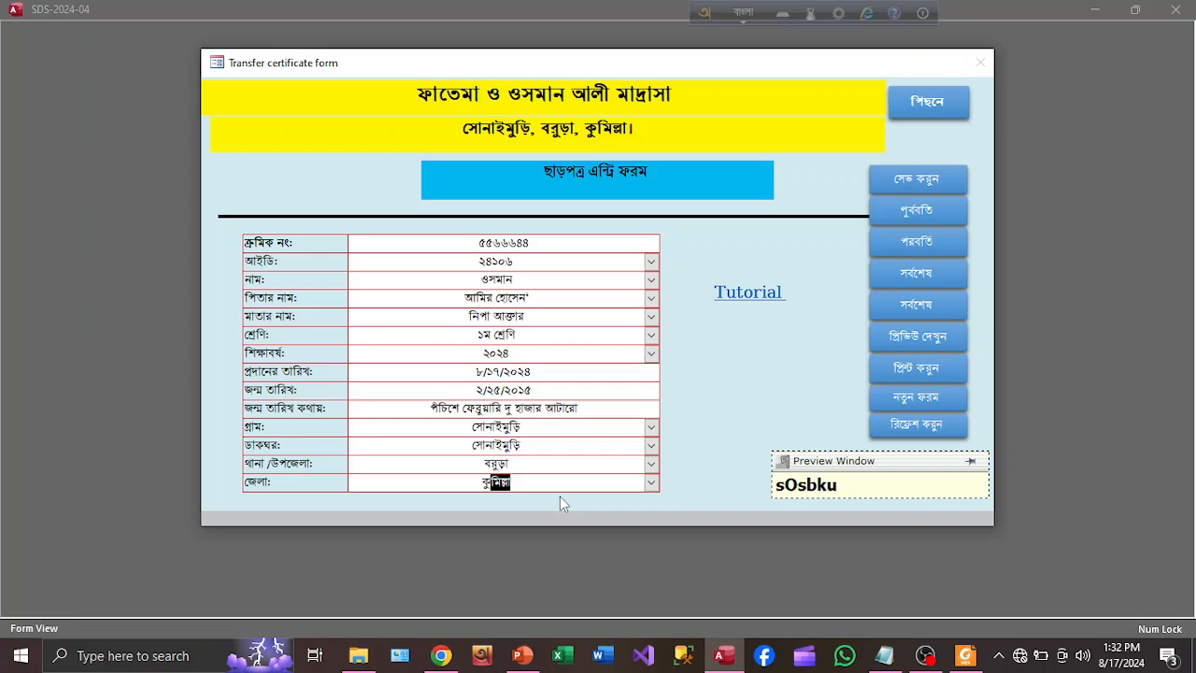
click(651, 483)
click(651, 482)
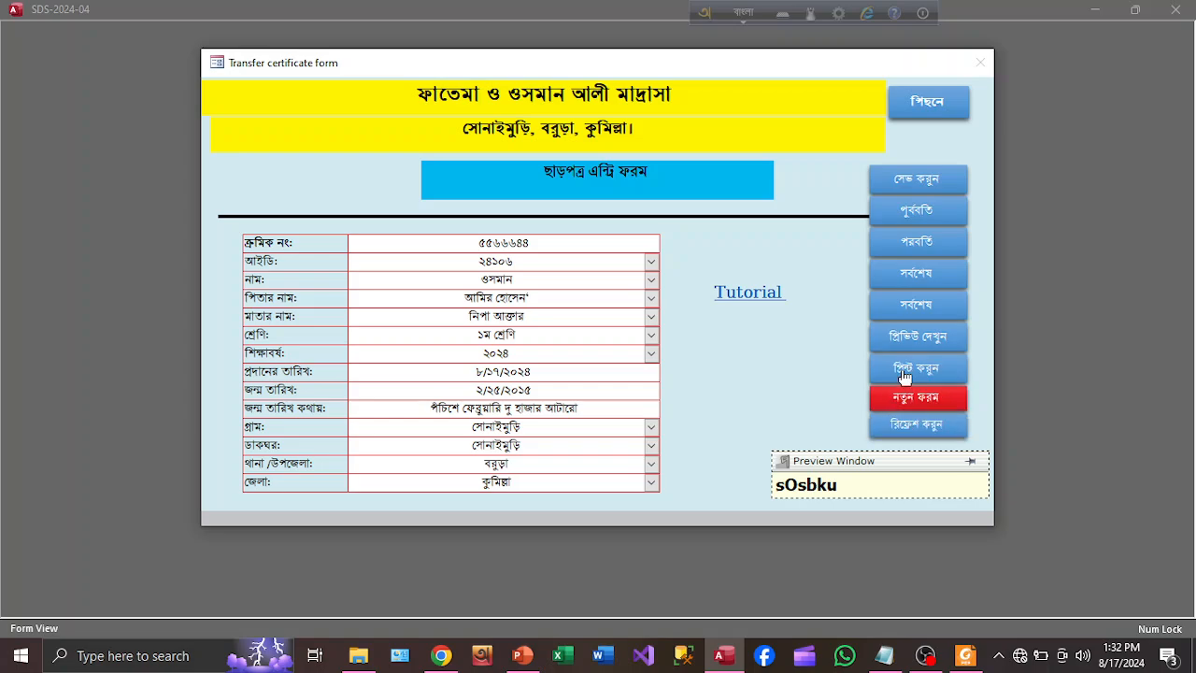
Save the record and preview its transfer certificate report for the student's ID
click(916, 178)
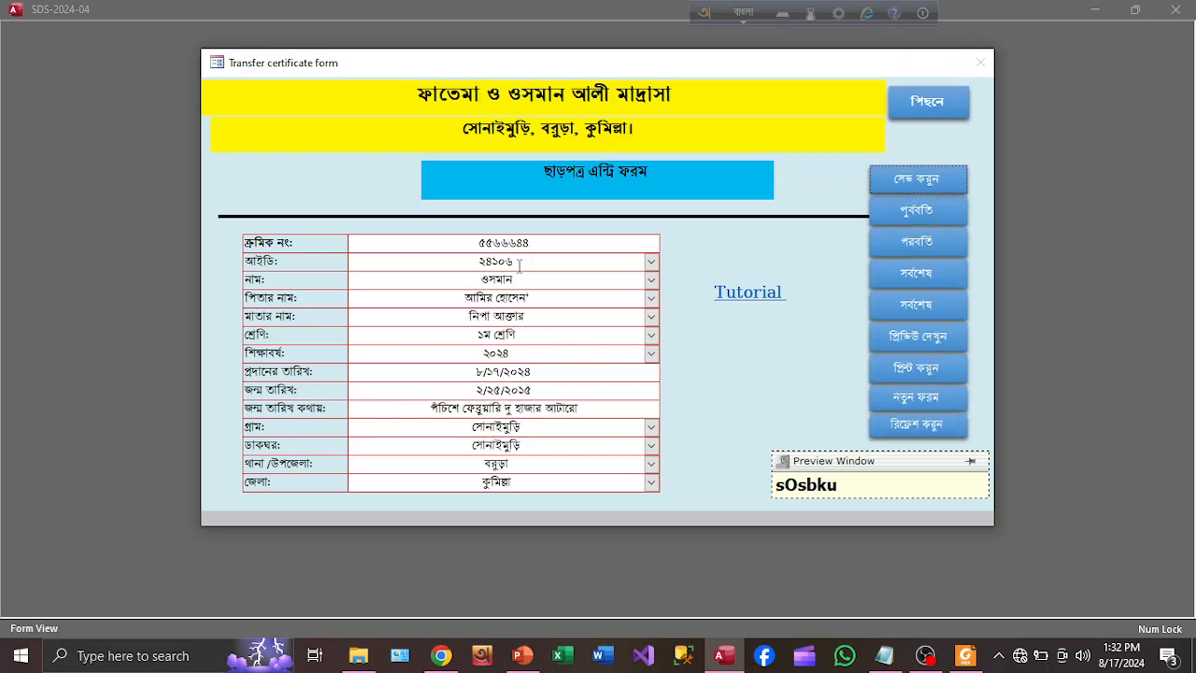
drag(533, 264, 399, 259)
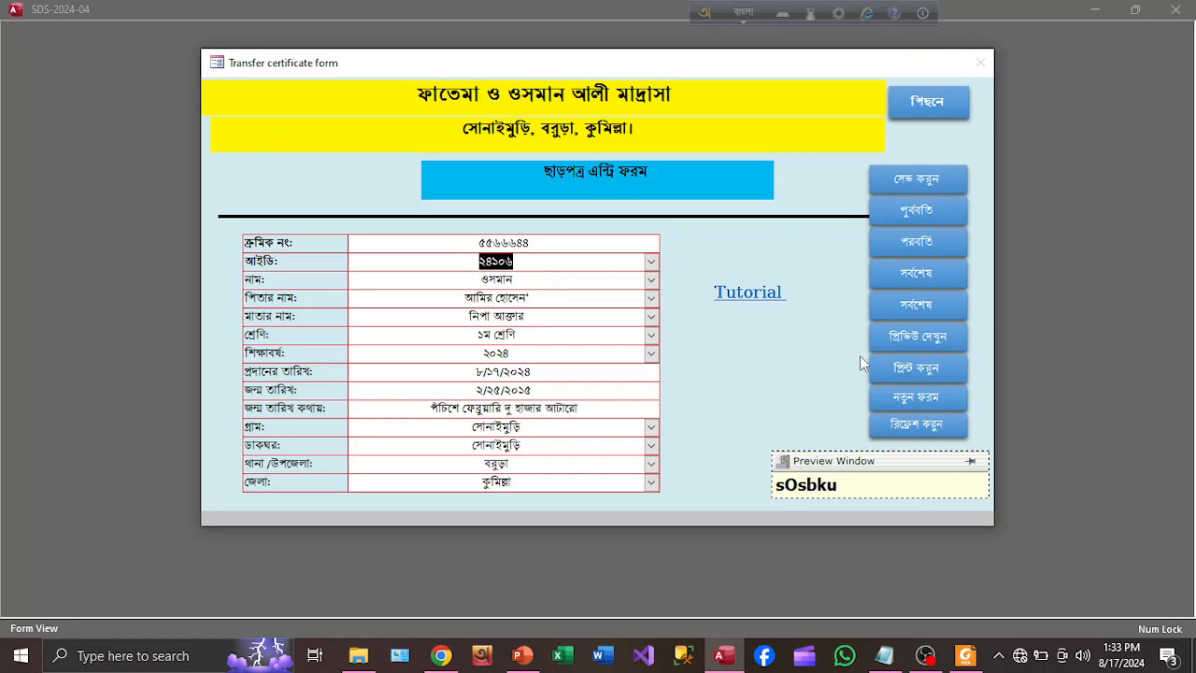
click(925, 338)
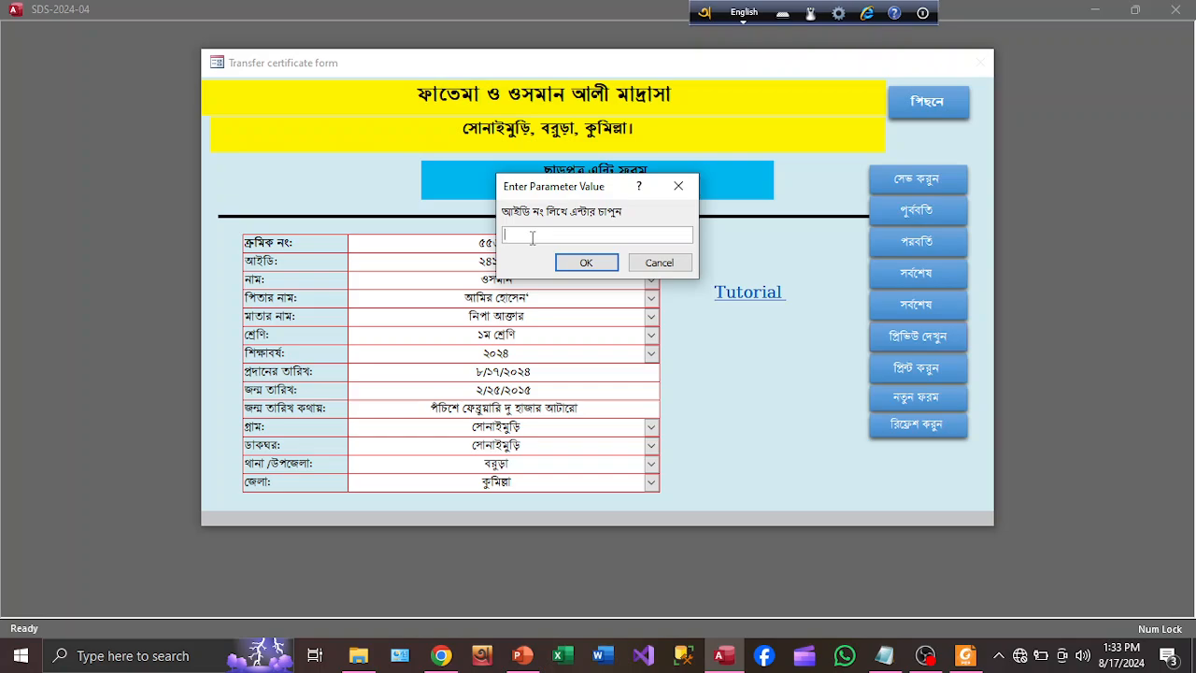
click(586, 263)
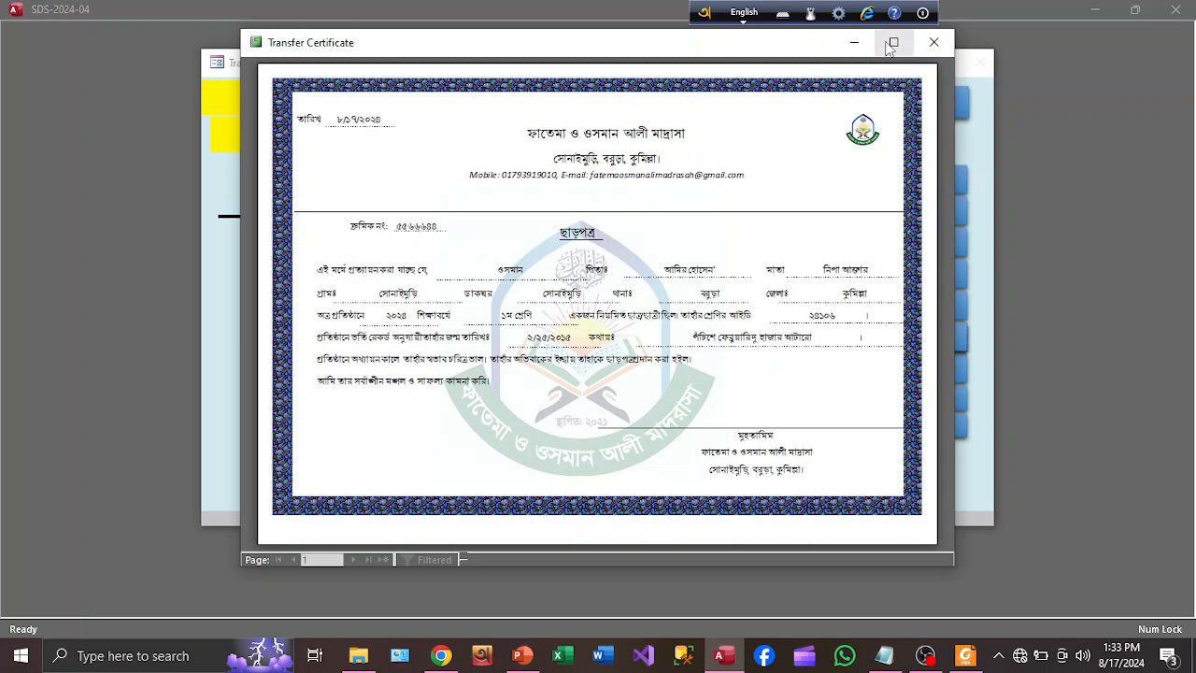
Maximize the certificate preview and zoom in and out to inspect the page
click(891, 44)
click(705, 291)
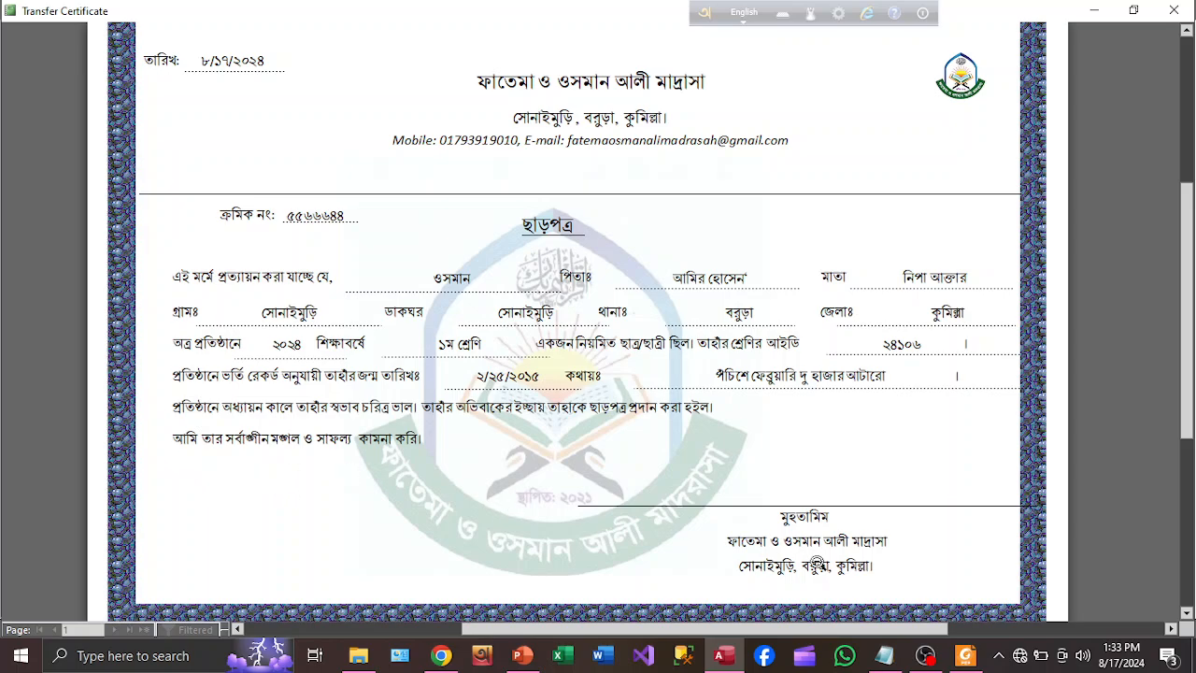
click(818, 566)
click(822, 540)
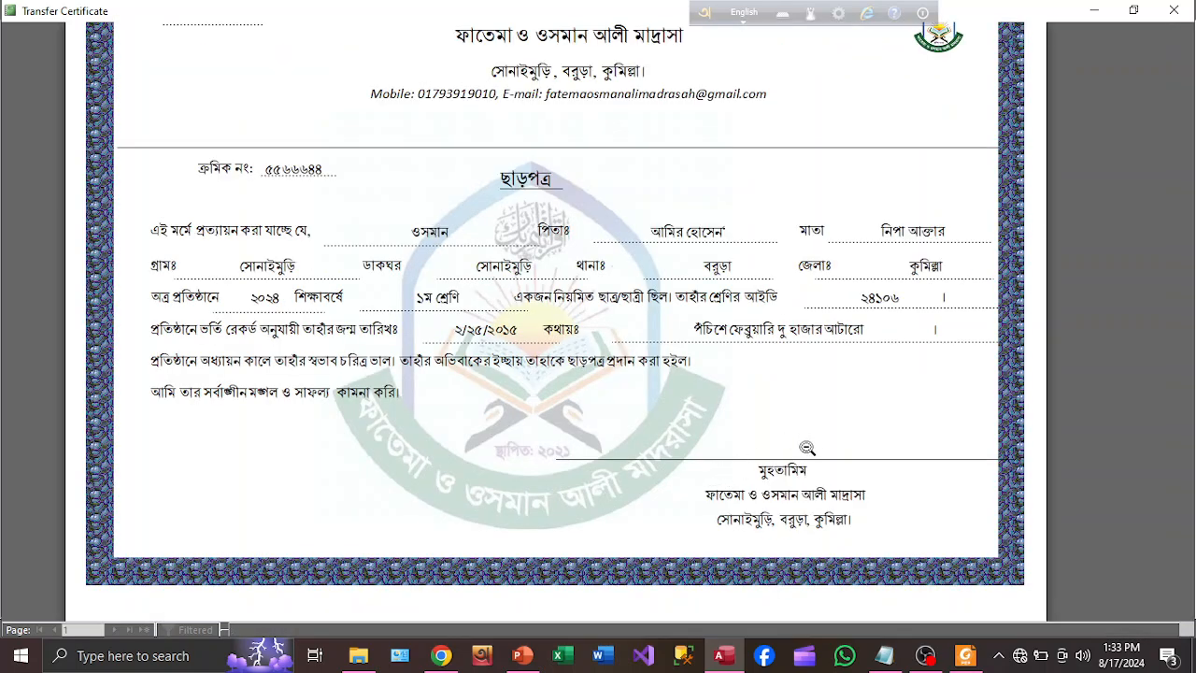
click(807, 447)
Check the print settings, confirming Foxit Reader PDF Printer, then close the preview without printing
key(ctrl+p)
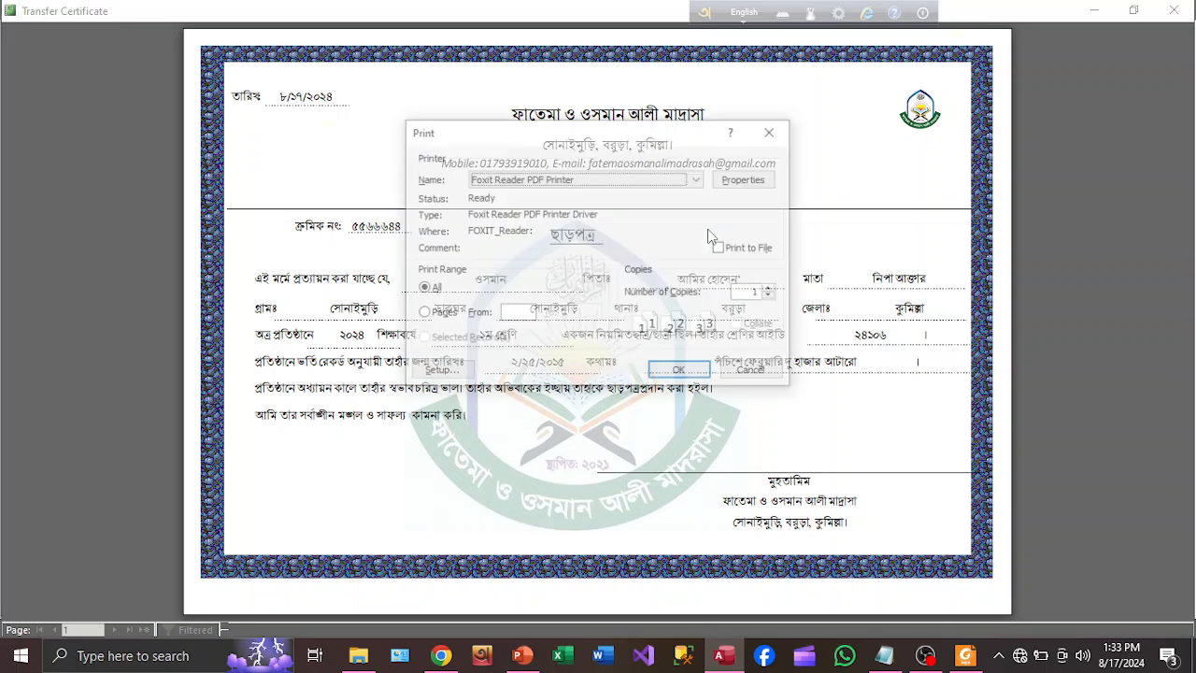
click(772, 131)
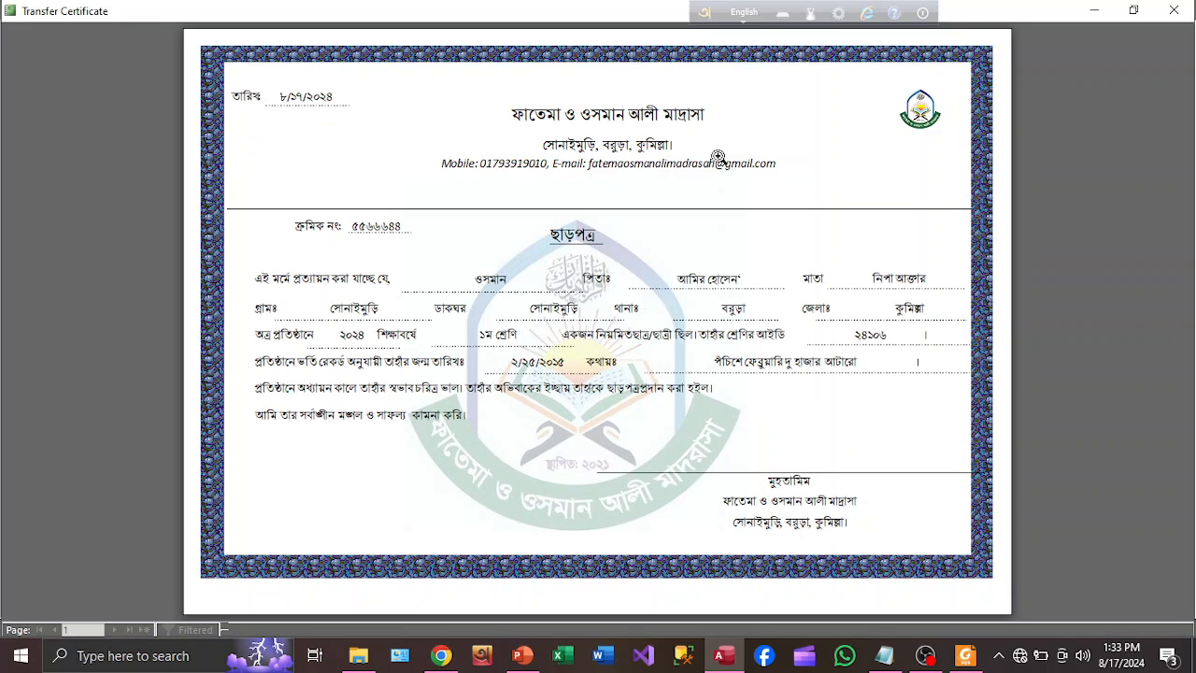
right_click(711, 152)
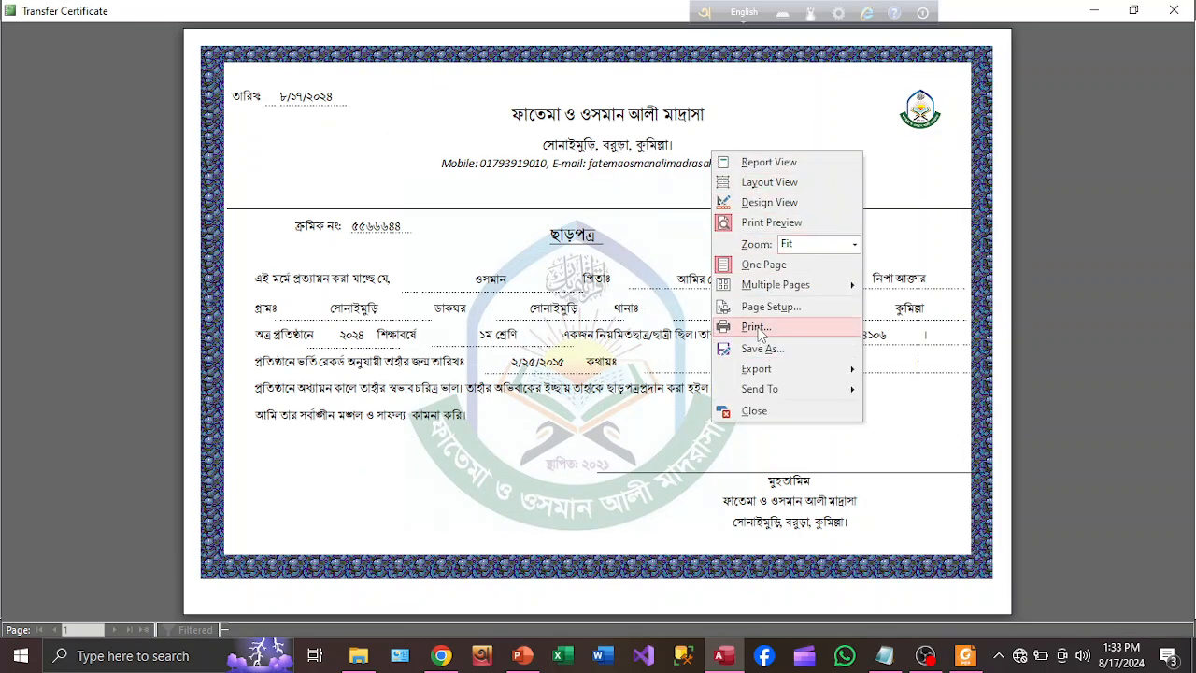
click(612, 196)
click(613, 196)
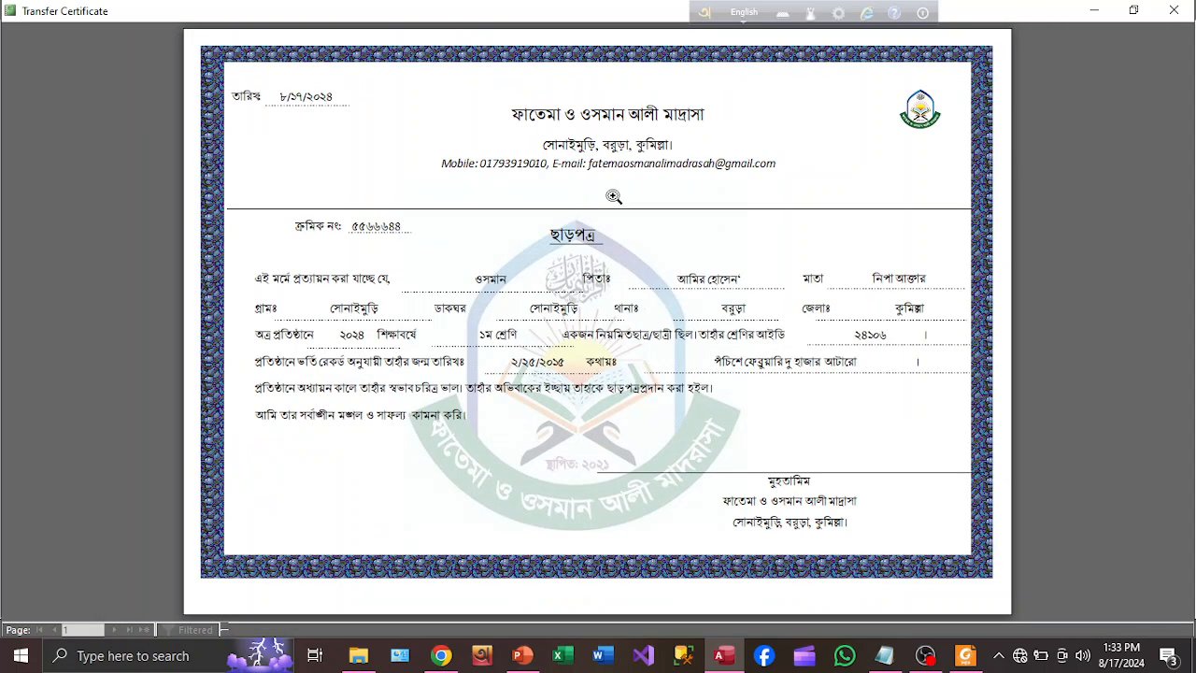
key(ctrl+p)
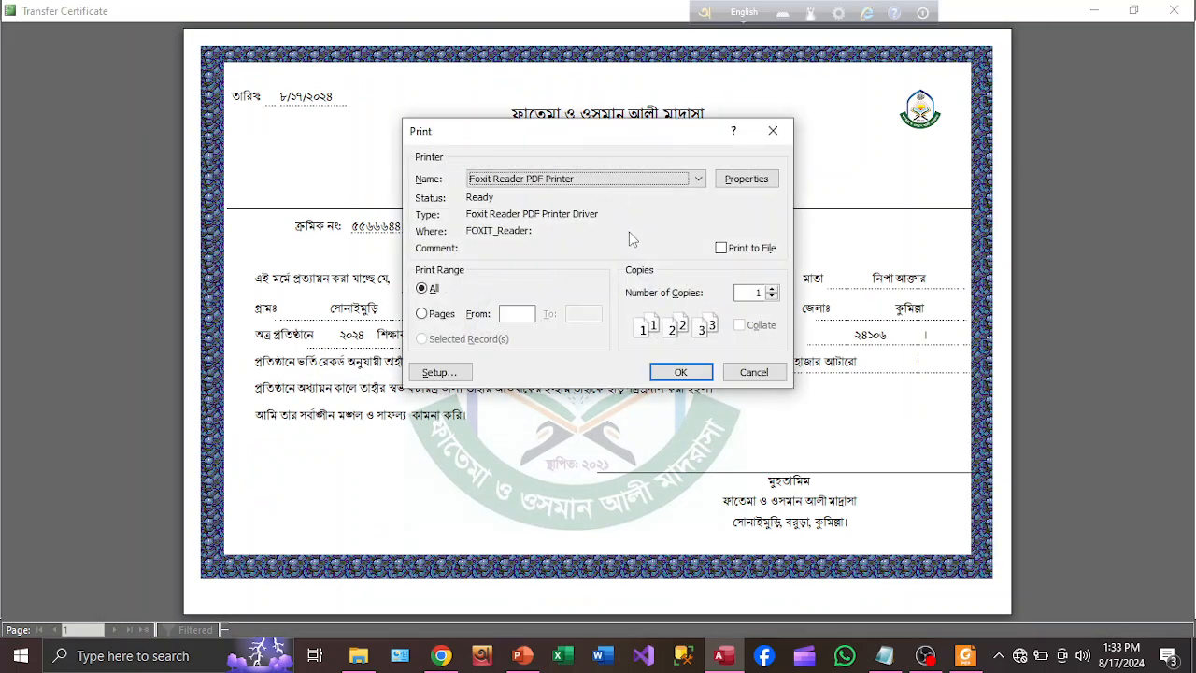
click(701, 179)
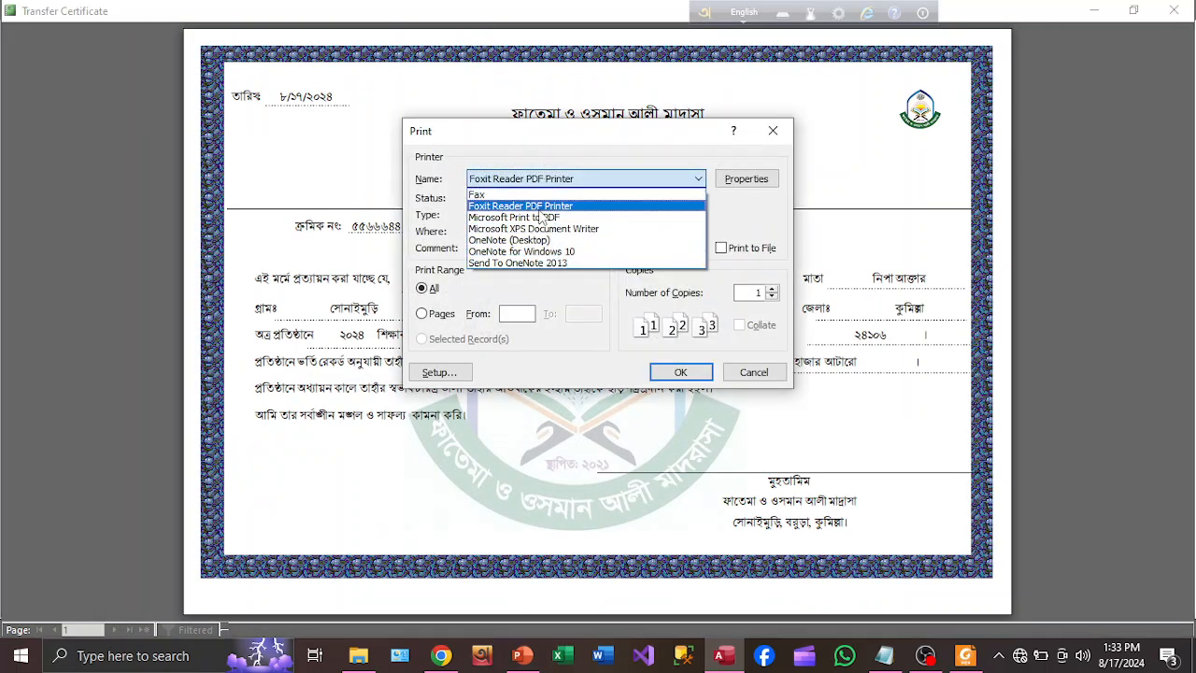
click(540, 208)
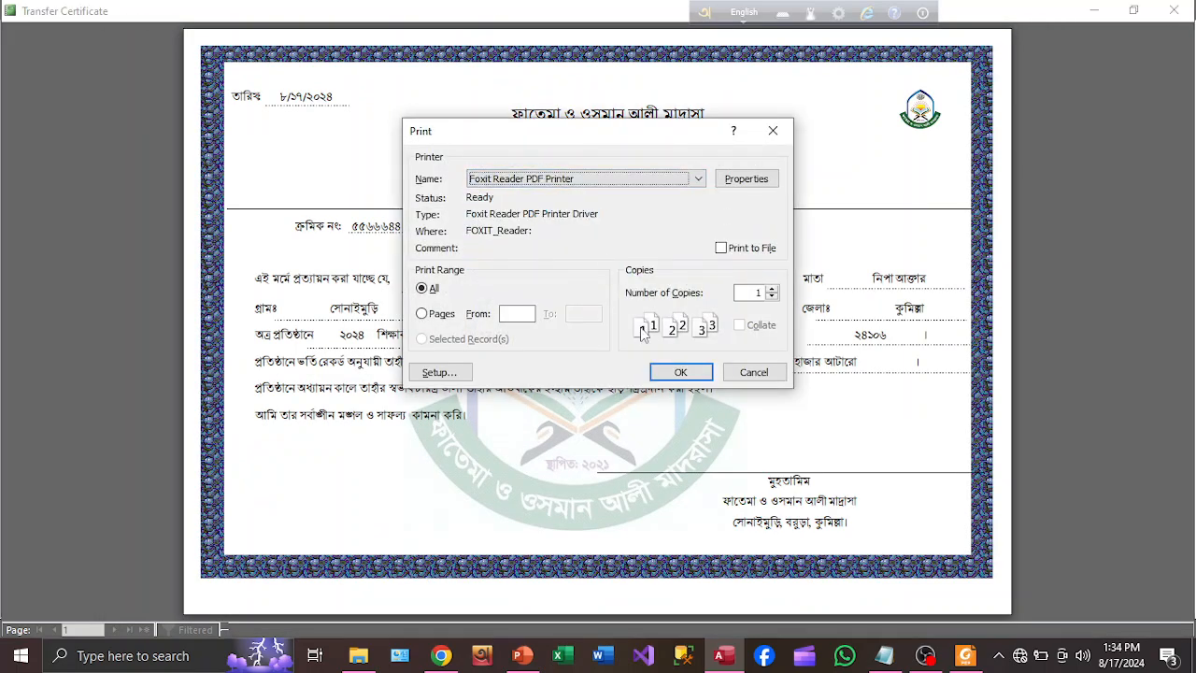
click(773, 131)
click(1175, 11)
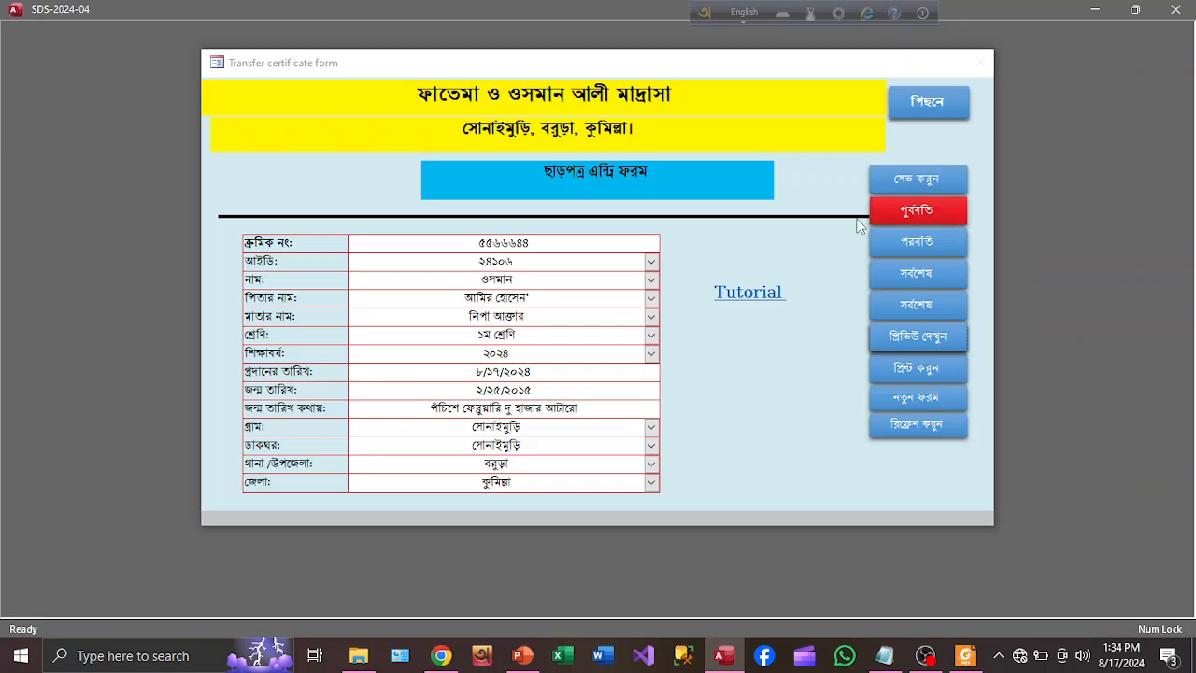
Print the certificate for ID 24106, close the report, and return to the Student Main Form
click(915, 367)
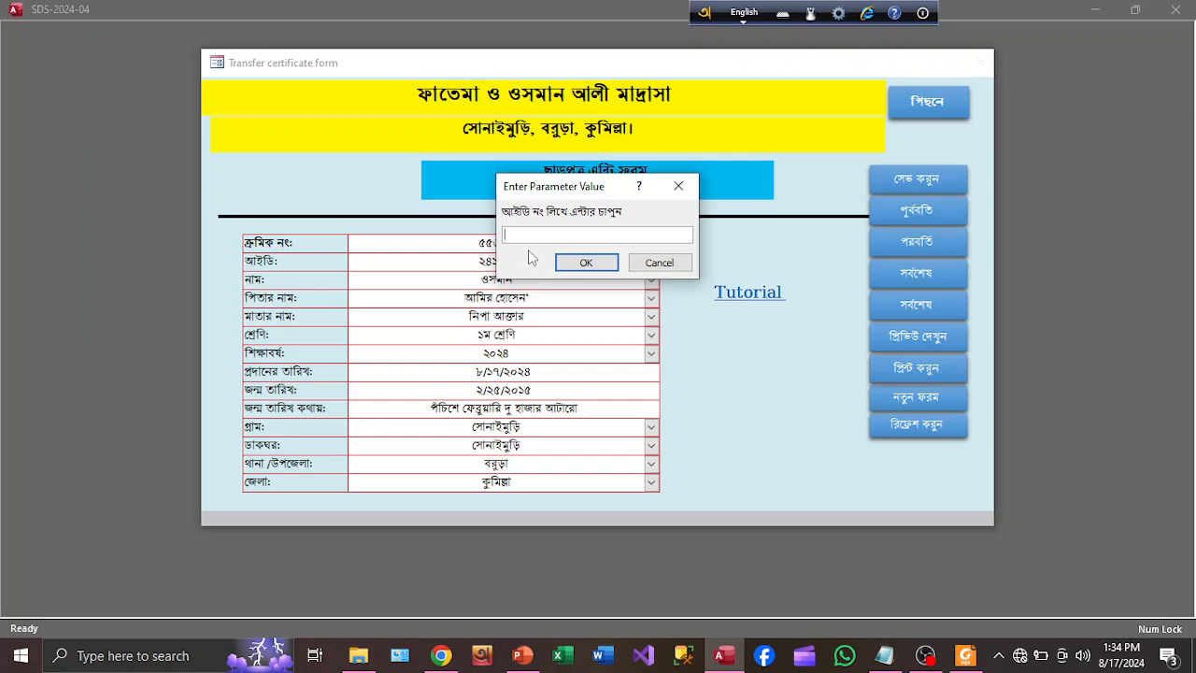
text(24106)
click(586, 262)
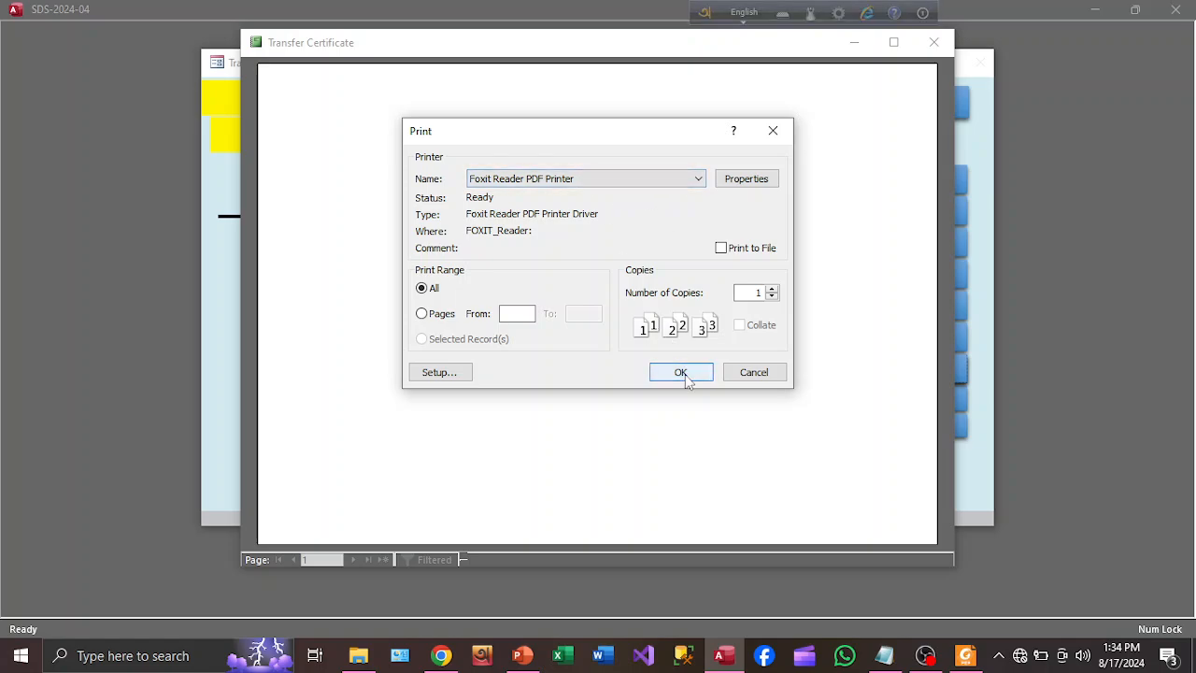
click(774, 140)
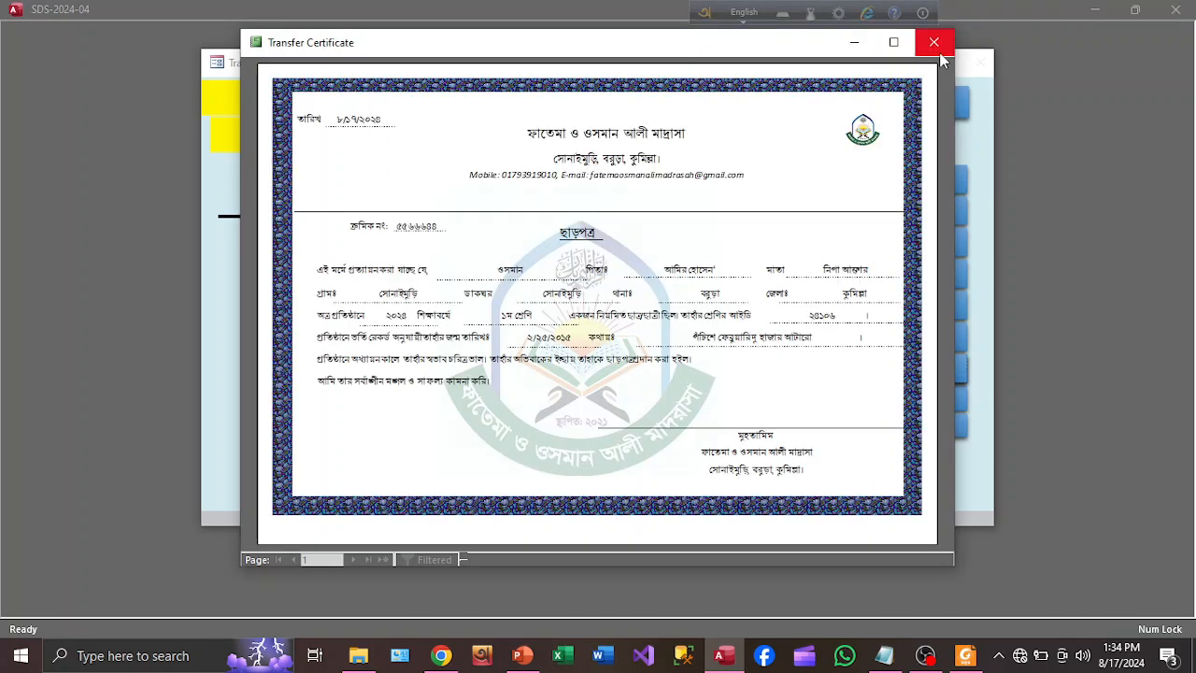
click(933, 42)
click(939, 109)
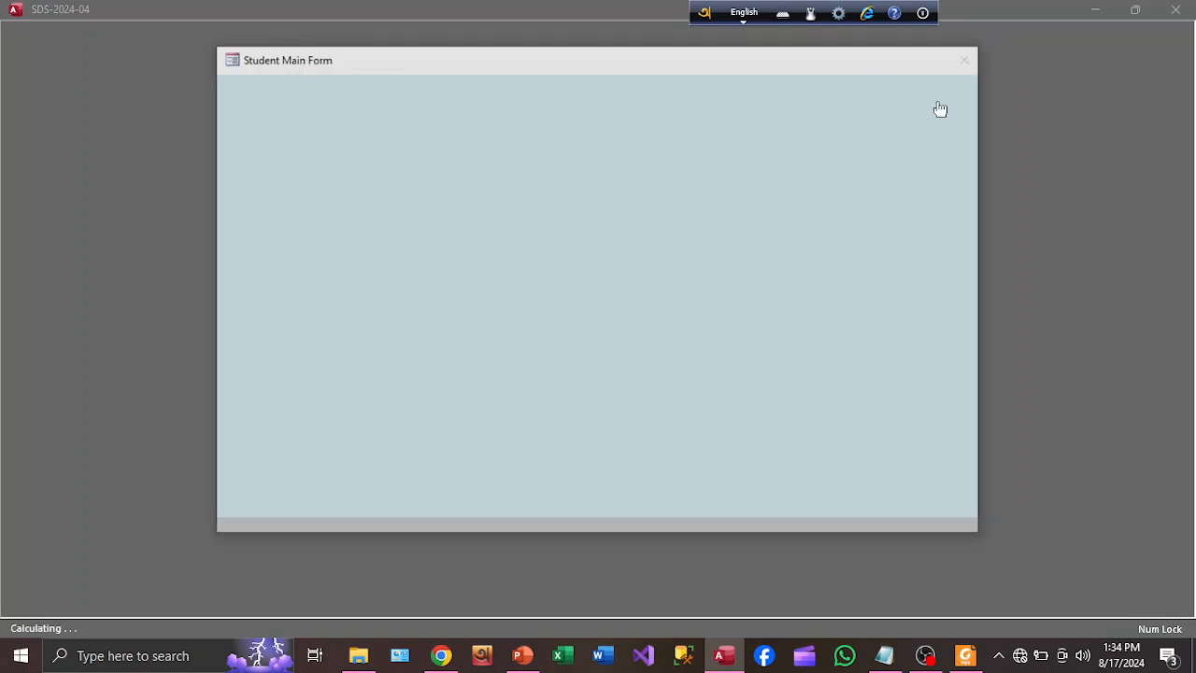